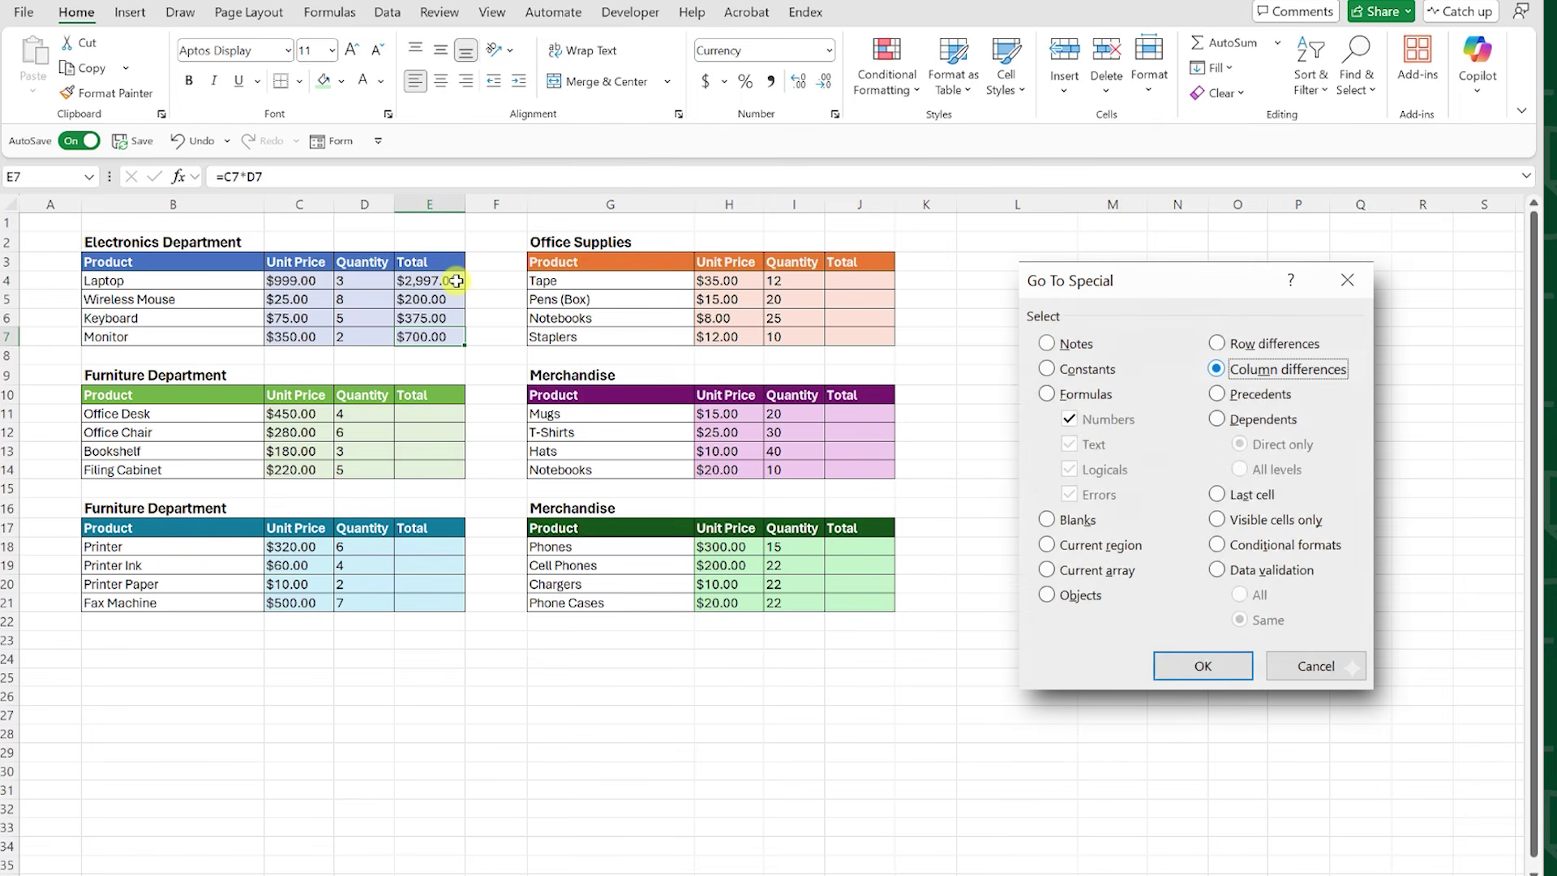
Step: Paste the Electronics total formulas from E4:E7 into E11:E14 as formulas only
{"action": "left_click", "coordinate": [1047, 394]}
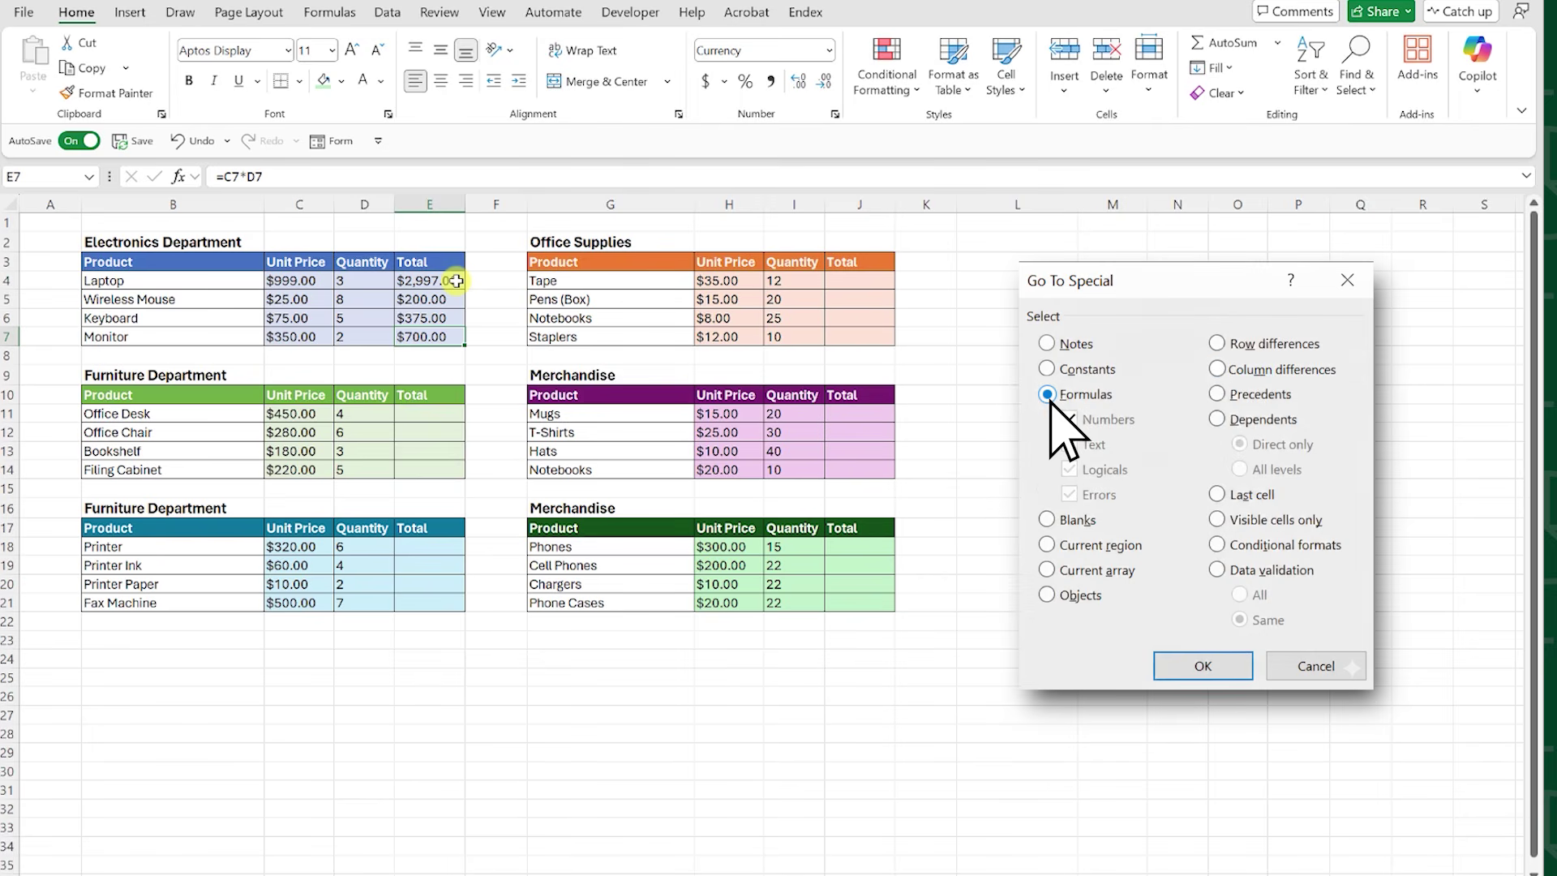
{"action": "key", "text": "Return"}
{"action": "left_click_drag", "start_coordinate": [457, 280], "coordinate": [453, 334]}
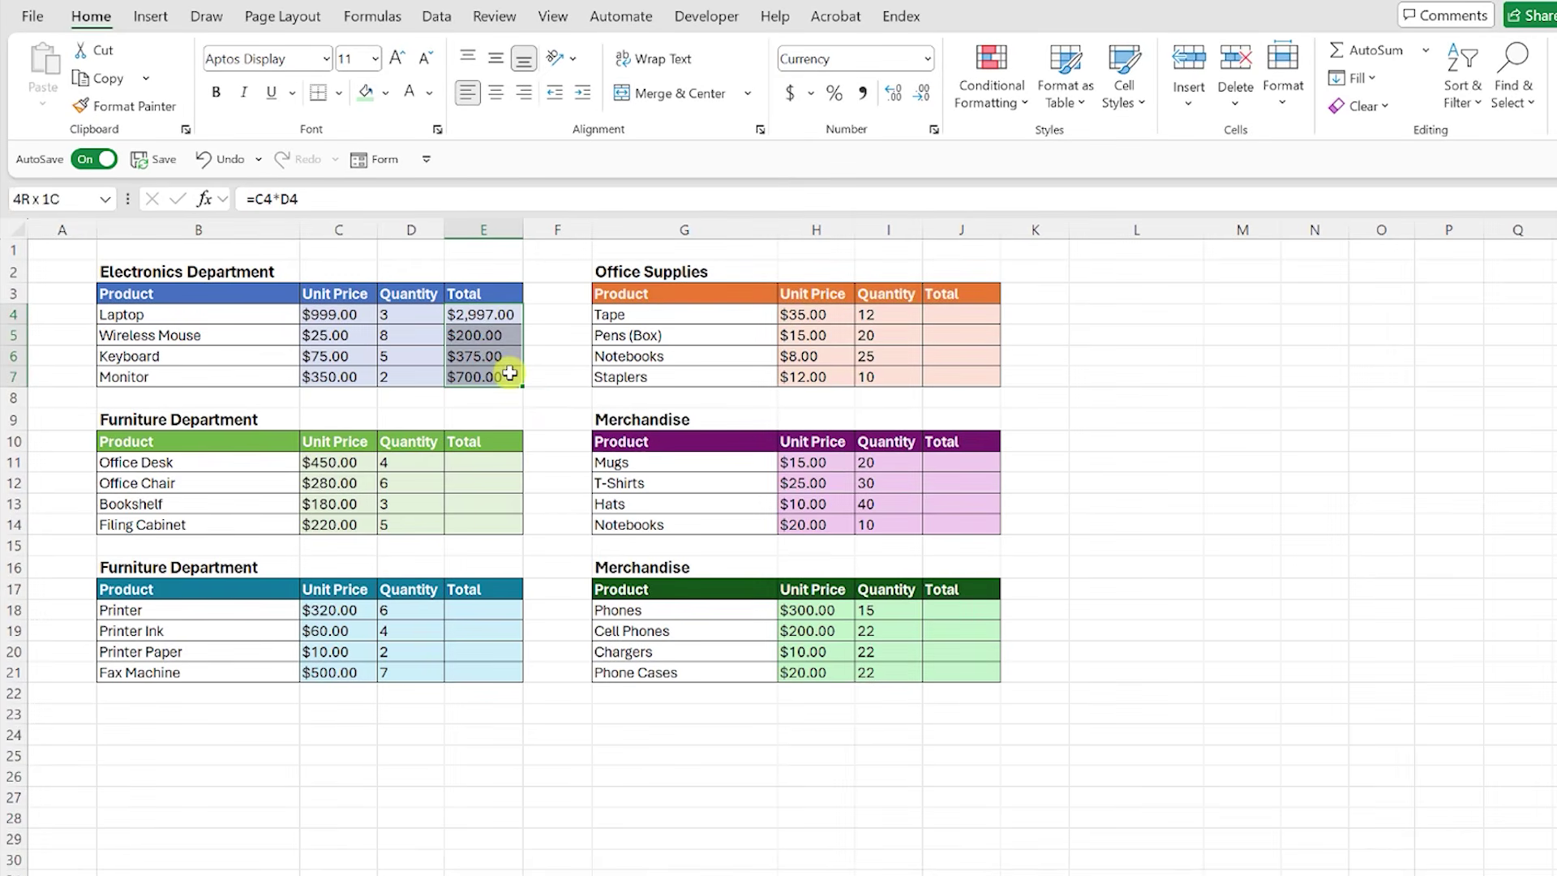
{"action": "left_click", "coordinate": [509, 465]}
{"action": "key", "text": "ctrl+alt+v"}
{"action": "left_click", "coordinate": [570, 481]}
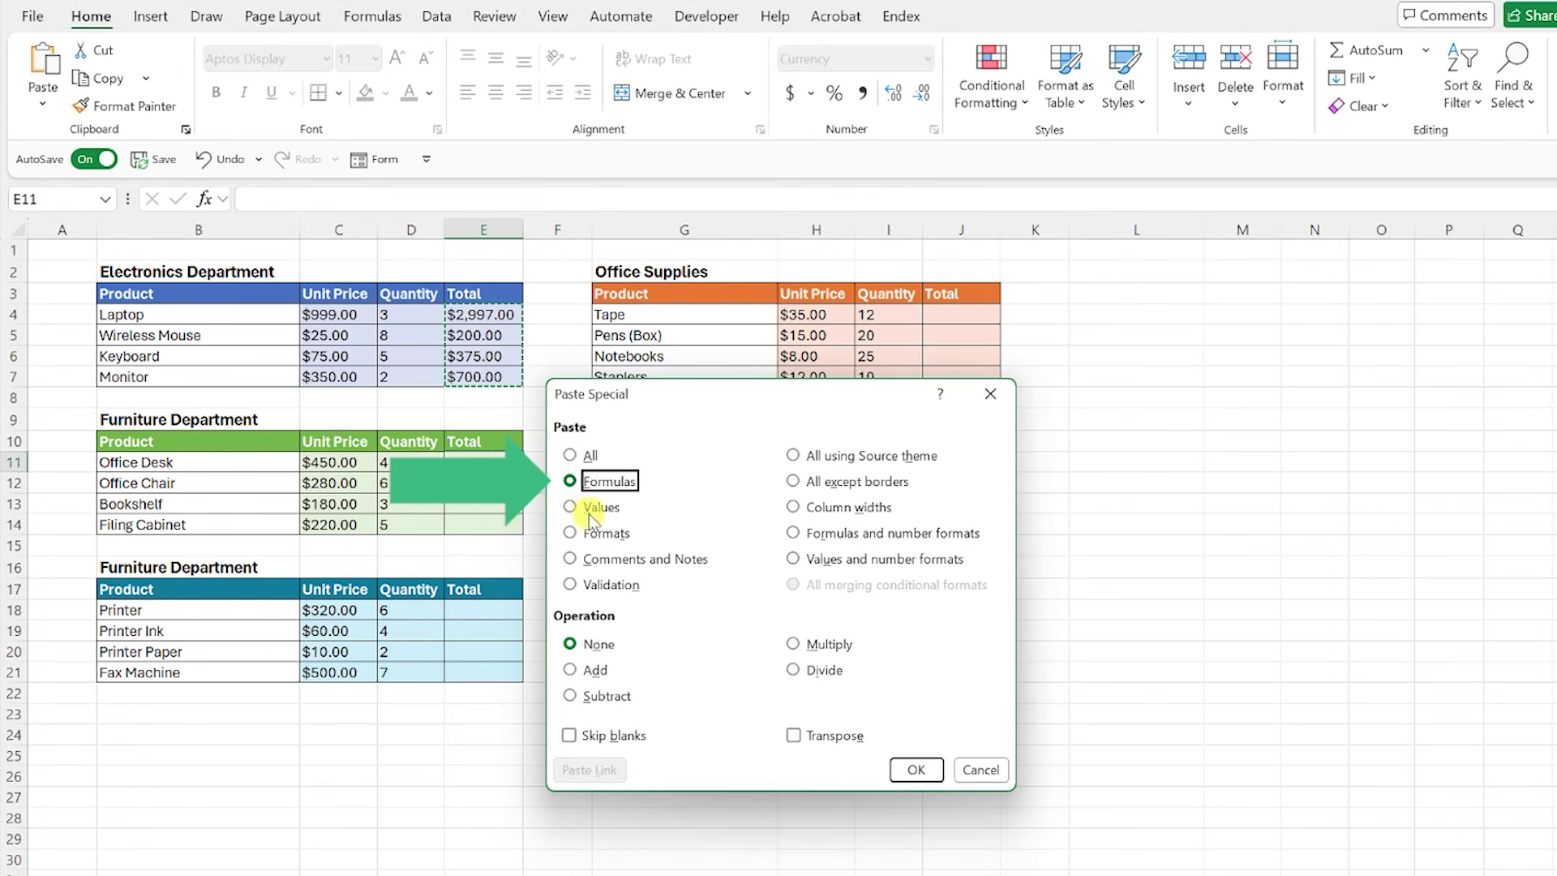
{"action": "left_click", "coordinate": [916, 770]}
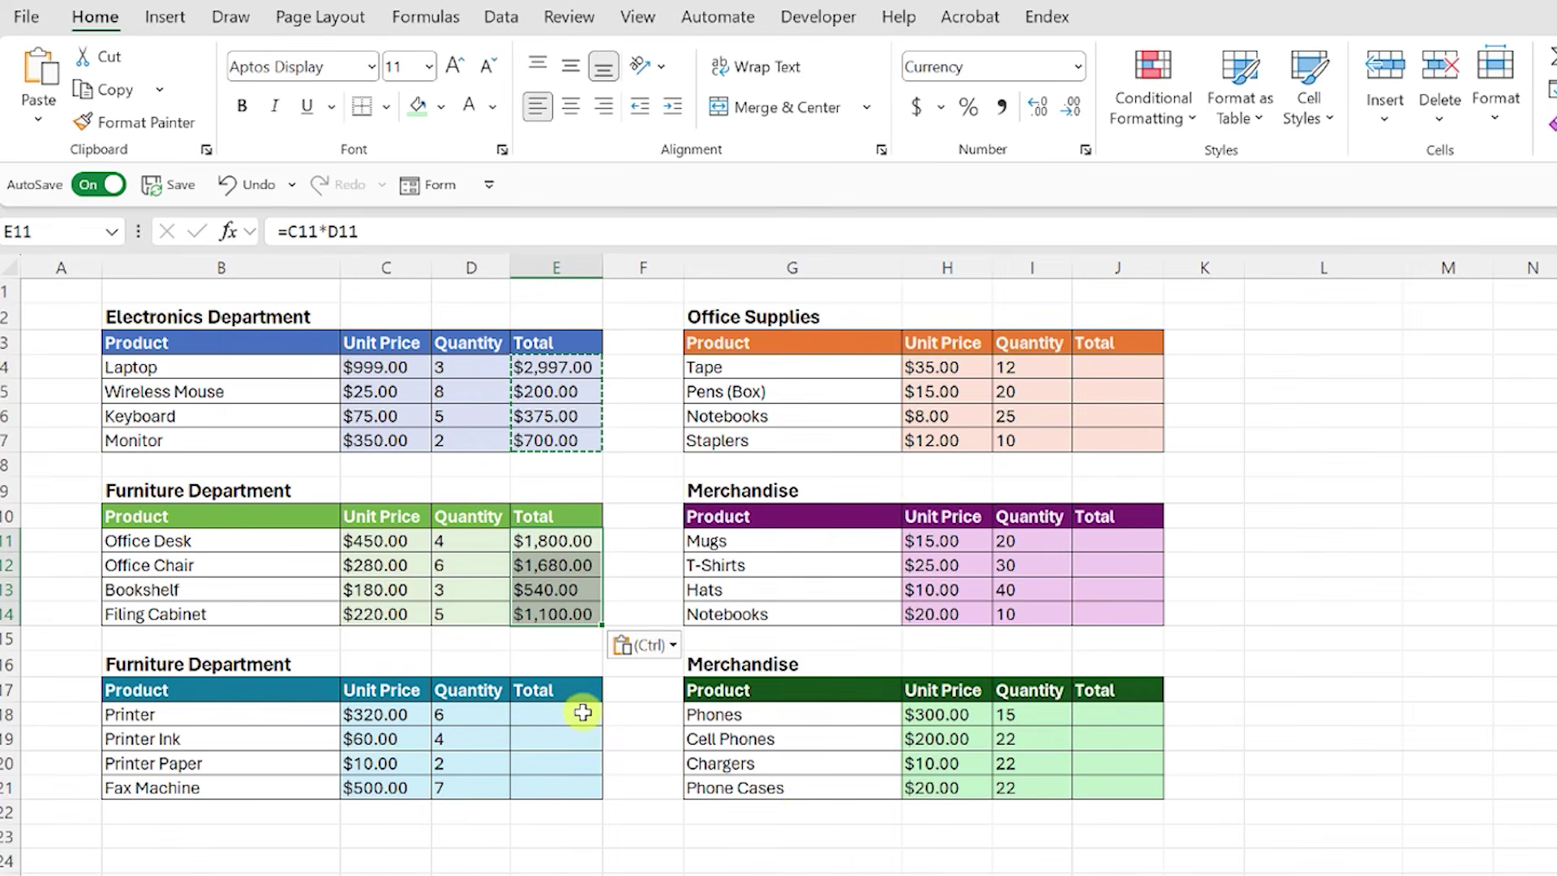
Step: Repeat the formula paste into the Total columns at E18, J4, J11 and J18
{"action": "left_click", "coordinate": [583, 711]}
{"action": "key", "text": "F4"}
{"action": "left_click", "coordinate": [1125, 376]}
{"action": "key", "text": "F4"}
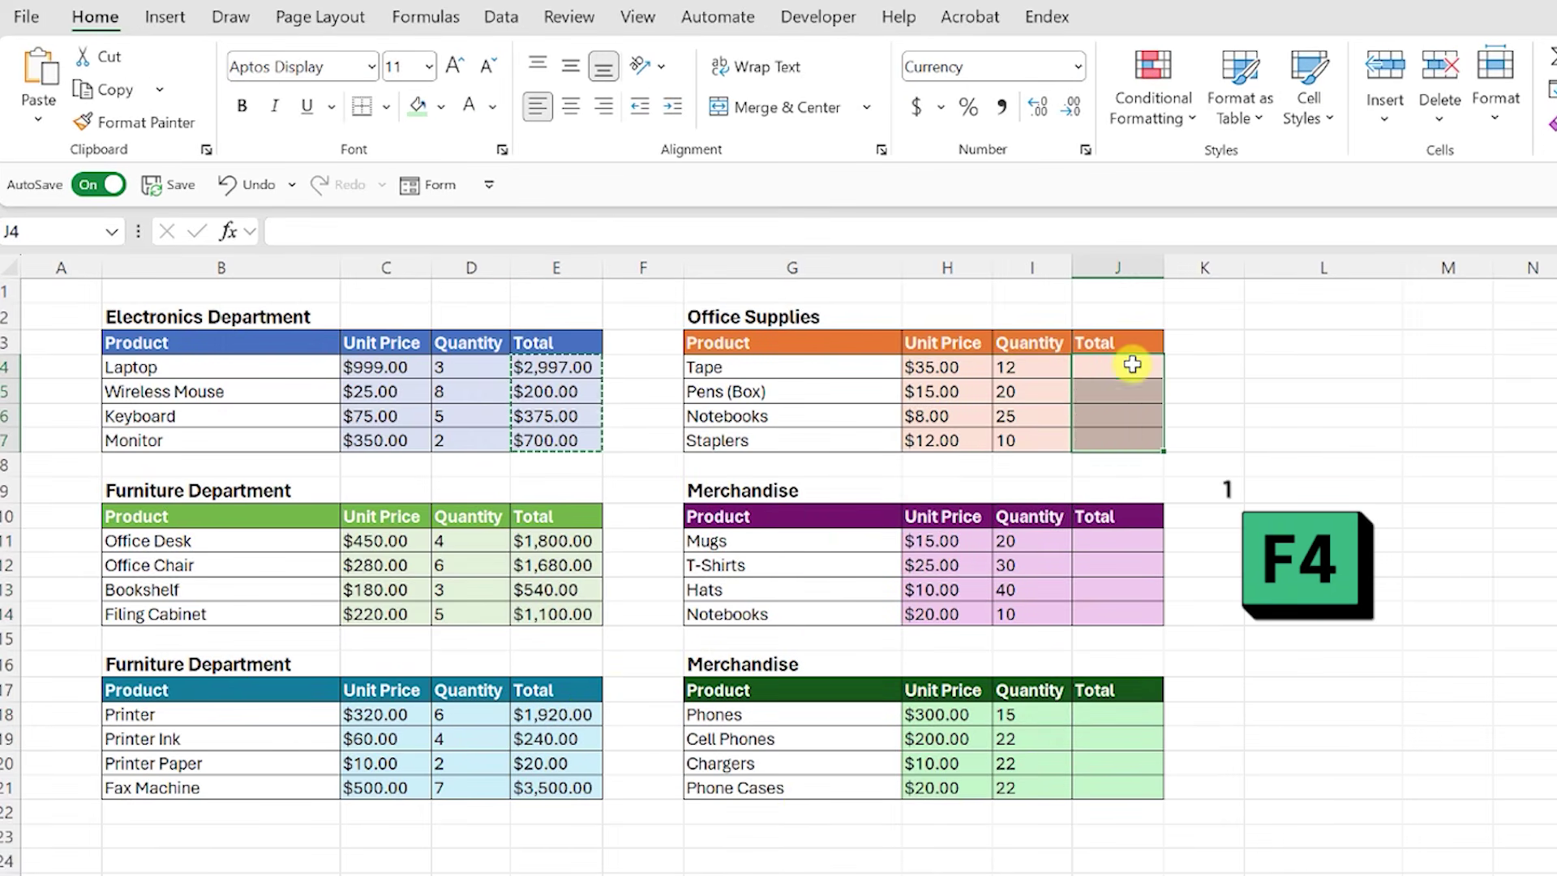
{"action": "left_click", "coordinate": [1119, 540]}
{"action": "key", "text": "F4"}
{"action": "left_click", "coordinate": [1143, 714]}
{"action": "key", "text": "F4"}
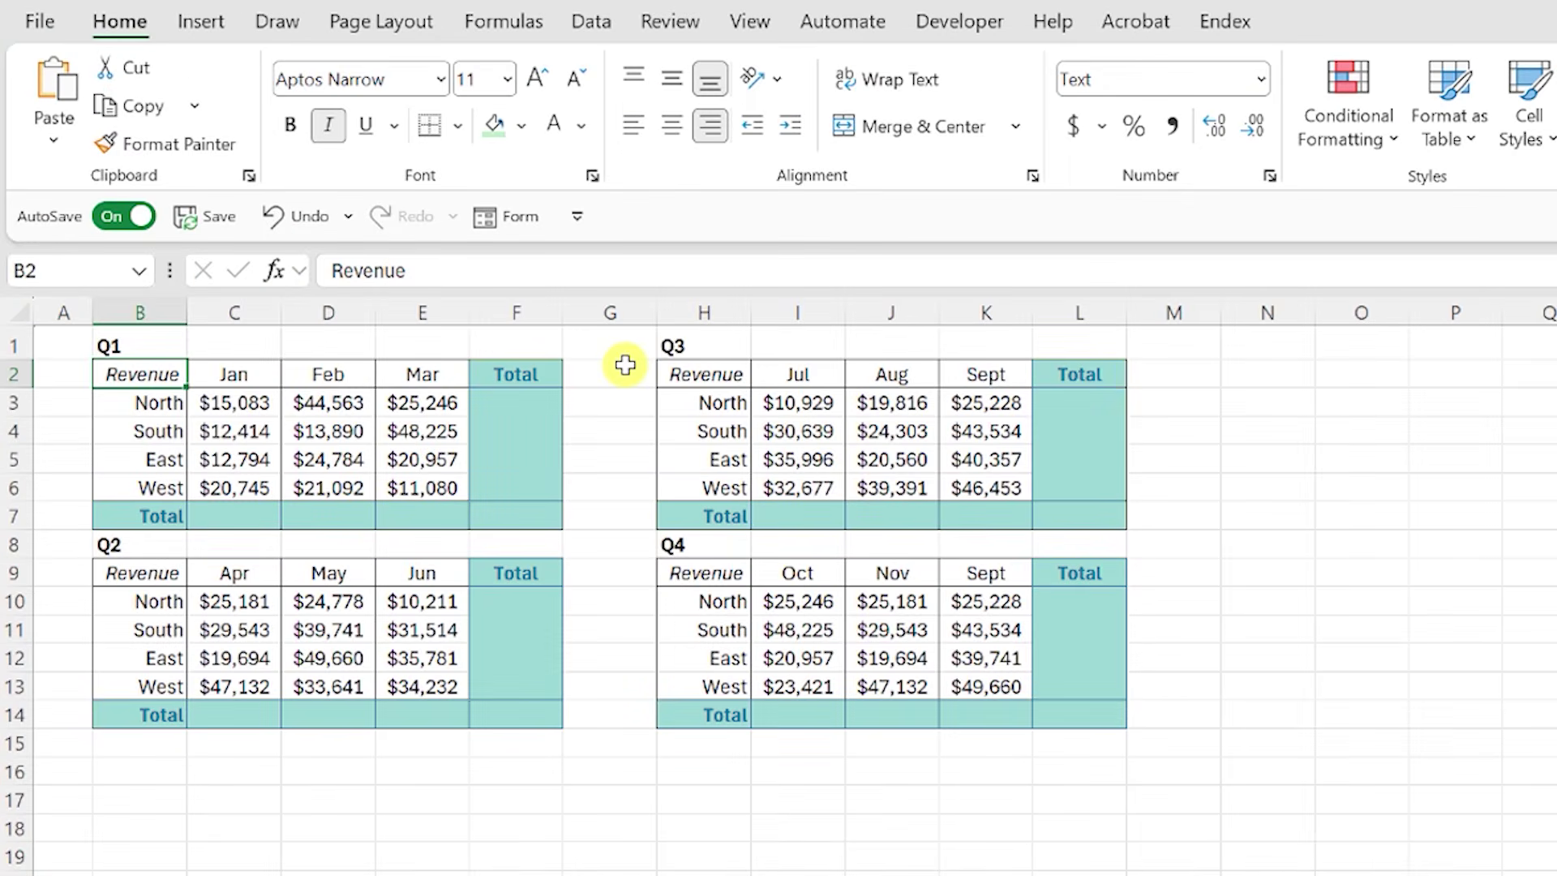
Step: Try a SUM total of North's Jan–Mar revenue in F3, then undo it
{"action": "left_click", "coordinate": [539, 410]}
{"action": "type", "text": "=sum("}
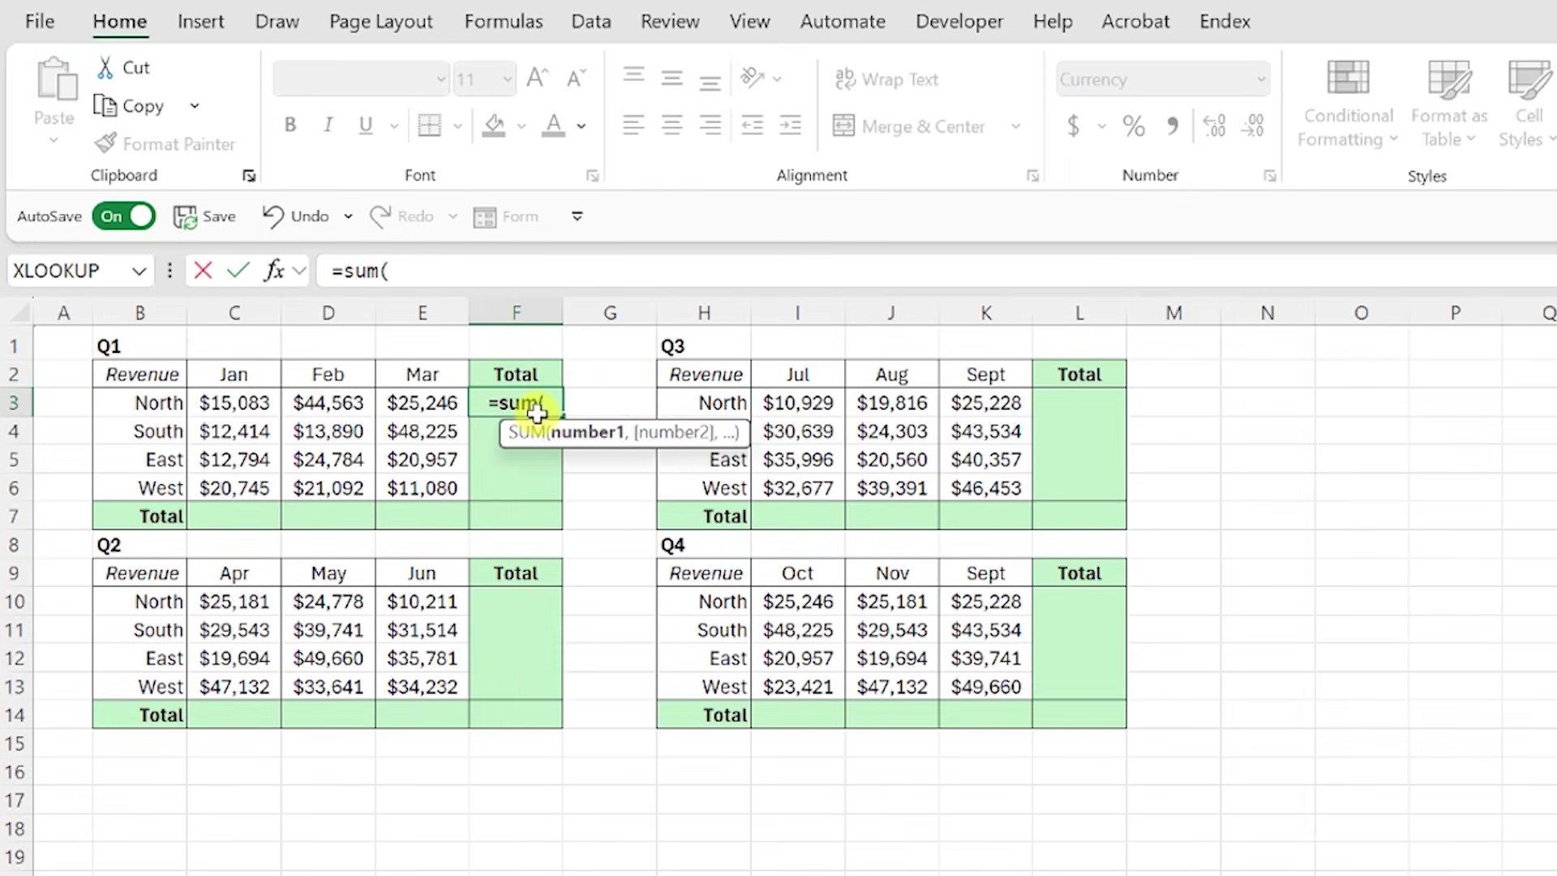
{"action": "left_click_drag", "start_coordinate": [258, 405], "coordinate": [410, 407]}
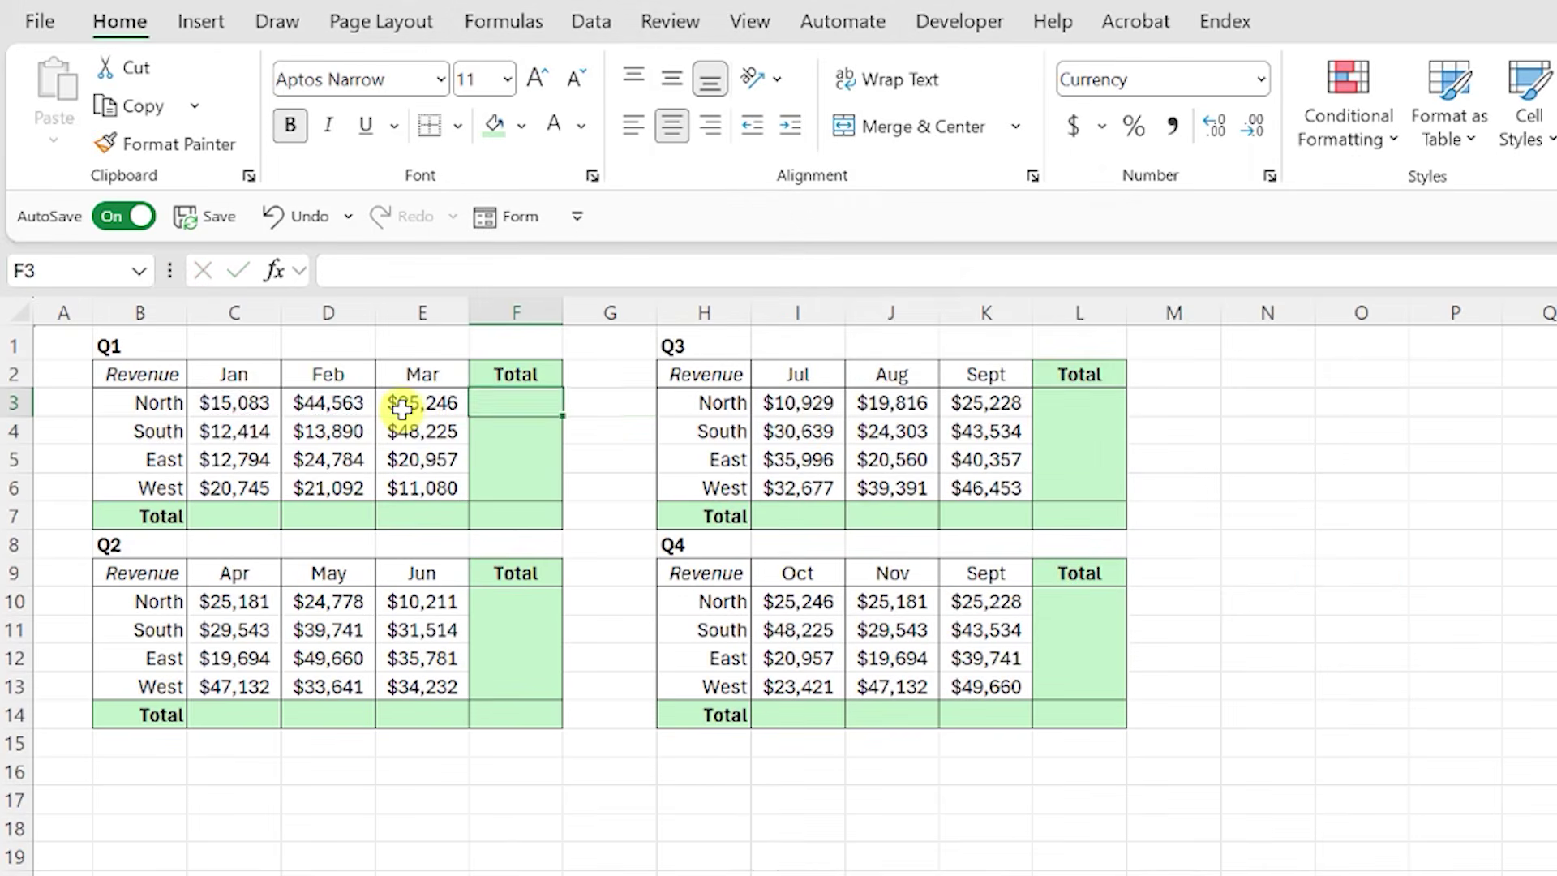
{"action": "key", "text": "alt+equal"}
{"action": "key", "text": "ctrl+Return"}
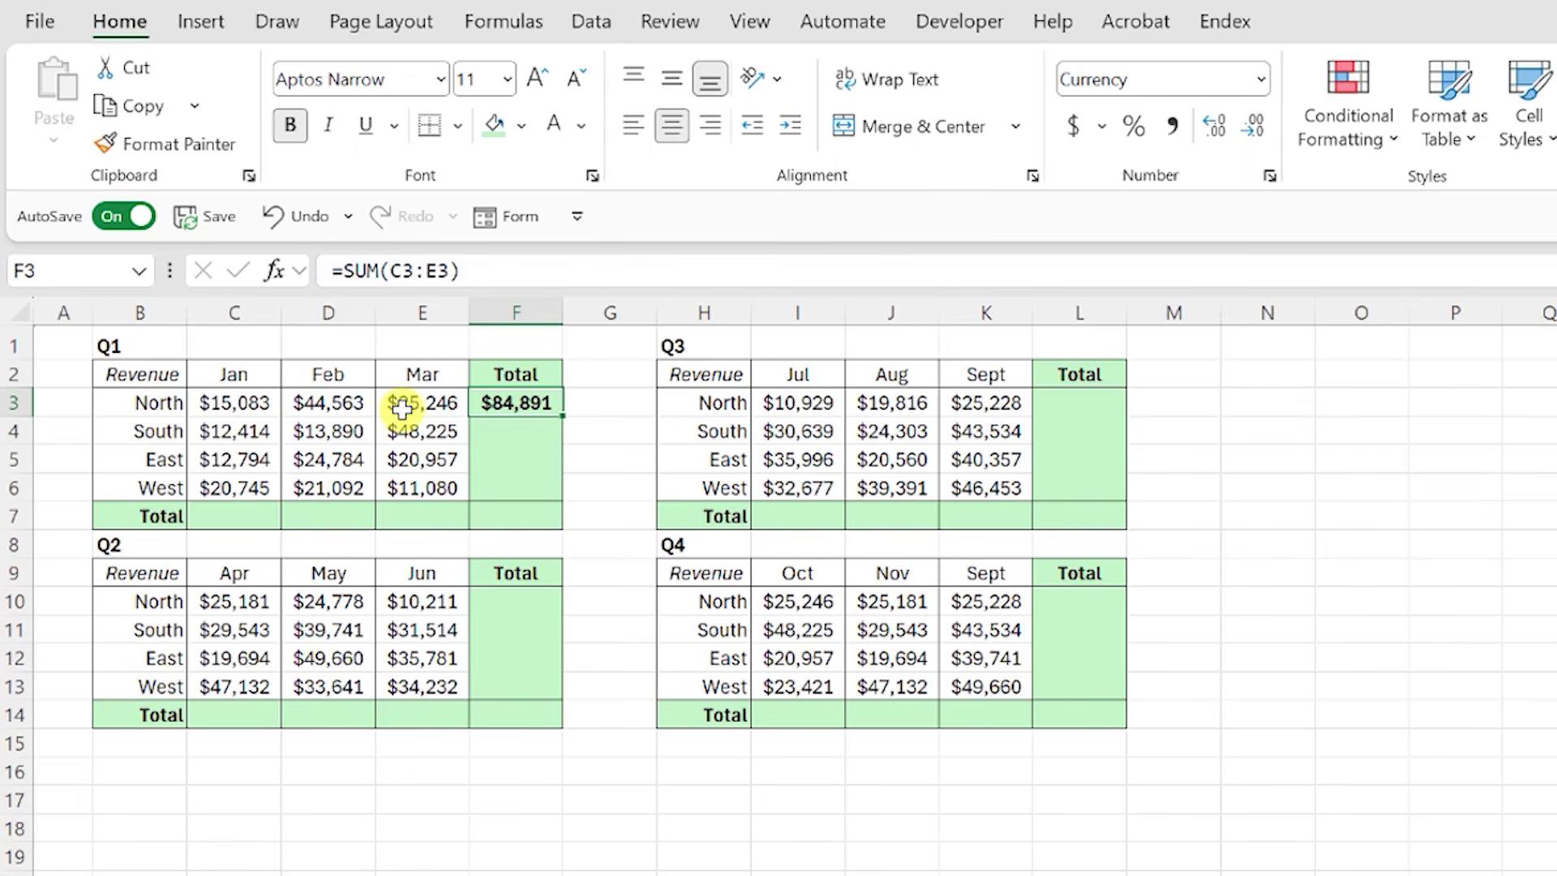
{"action": "key", "text": "ctrl+z"}
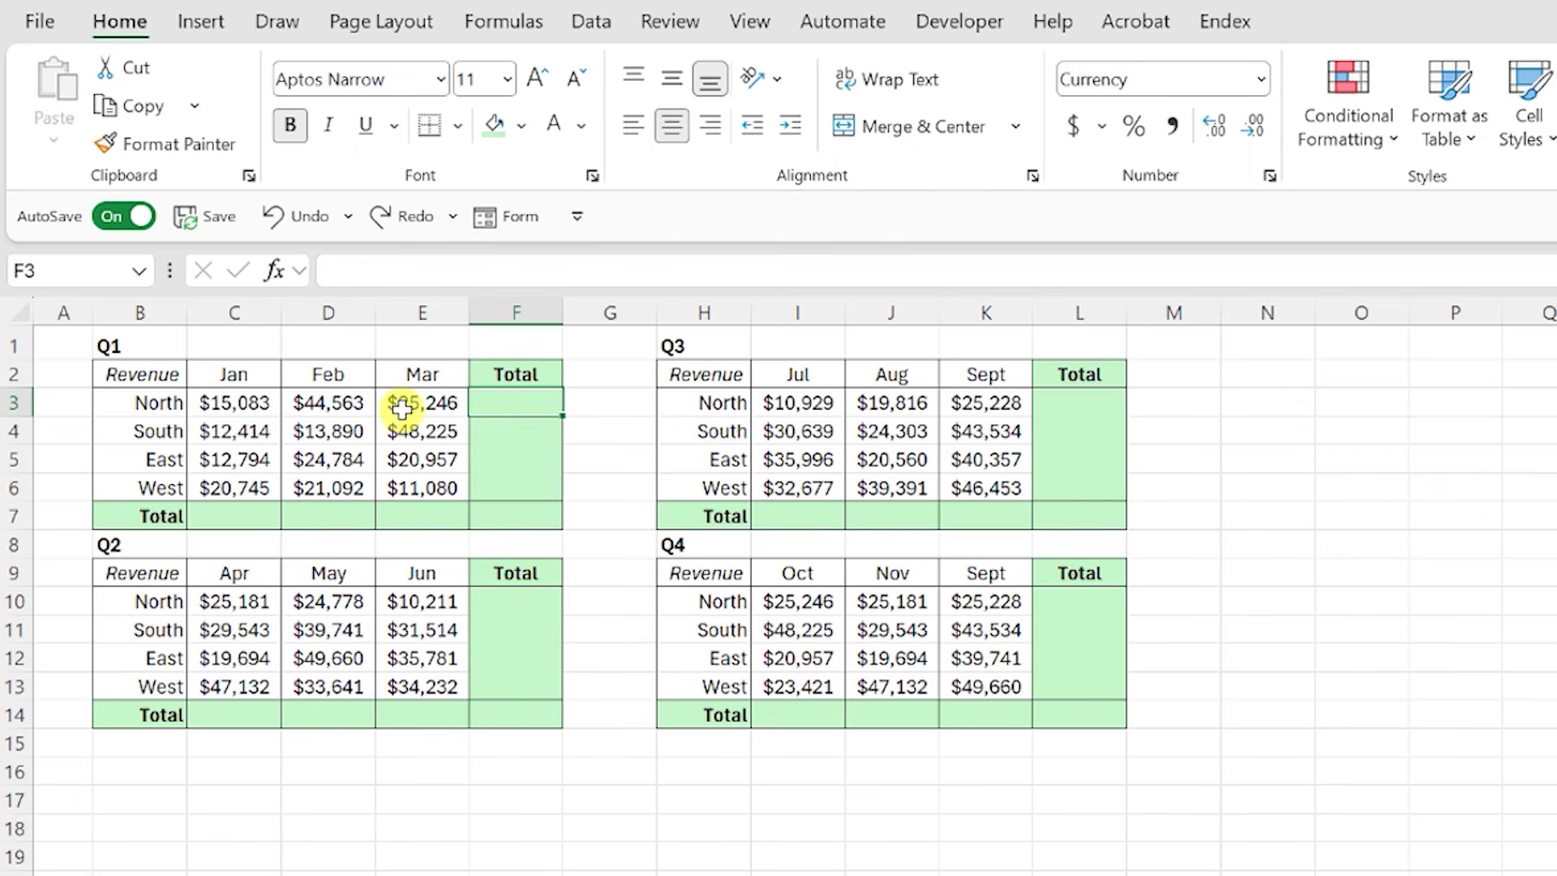
Step: Select all four Q1–Q4 tables and AutoSum every row and column total at once
{"action": "left_click_drag", "start_coordinate": [171, 375], "coordinate": [496, 519]}
{"action": "left_click_drag", "start_coordinate": [222, 577], "coordinate": [507, 709]}
{"action": "left_click_drag", "start_coordinate": [704, 374], "coordinate": [1043, 510]}
{"action": "left_click_drag", "start_coordinate": [713, 580], "coordinate": [1049, 715]}
{"action": "key", "text": "alt+equal"}
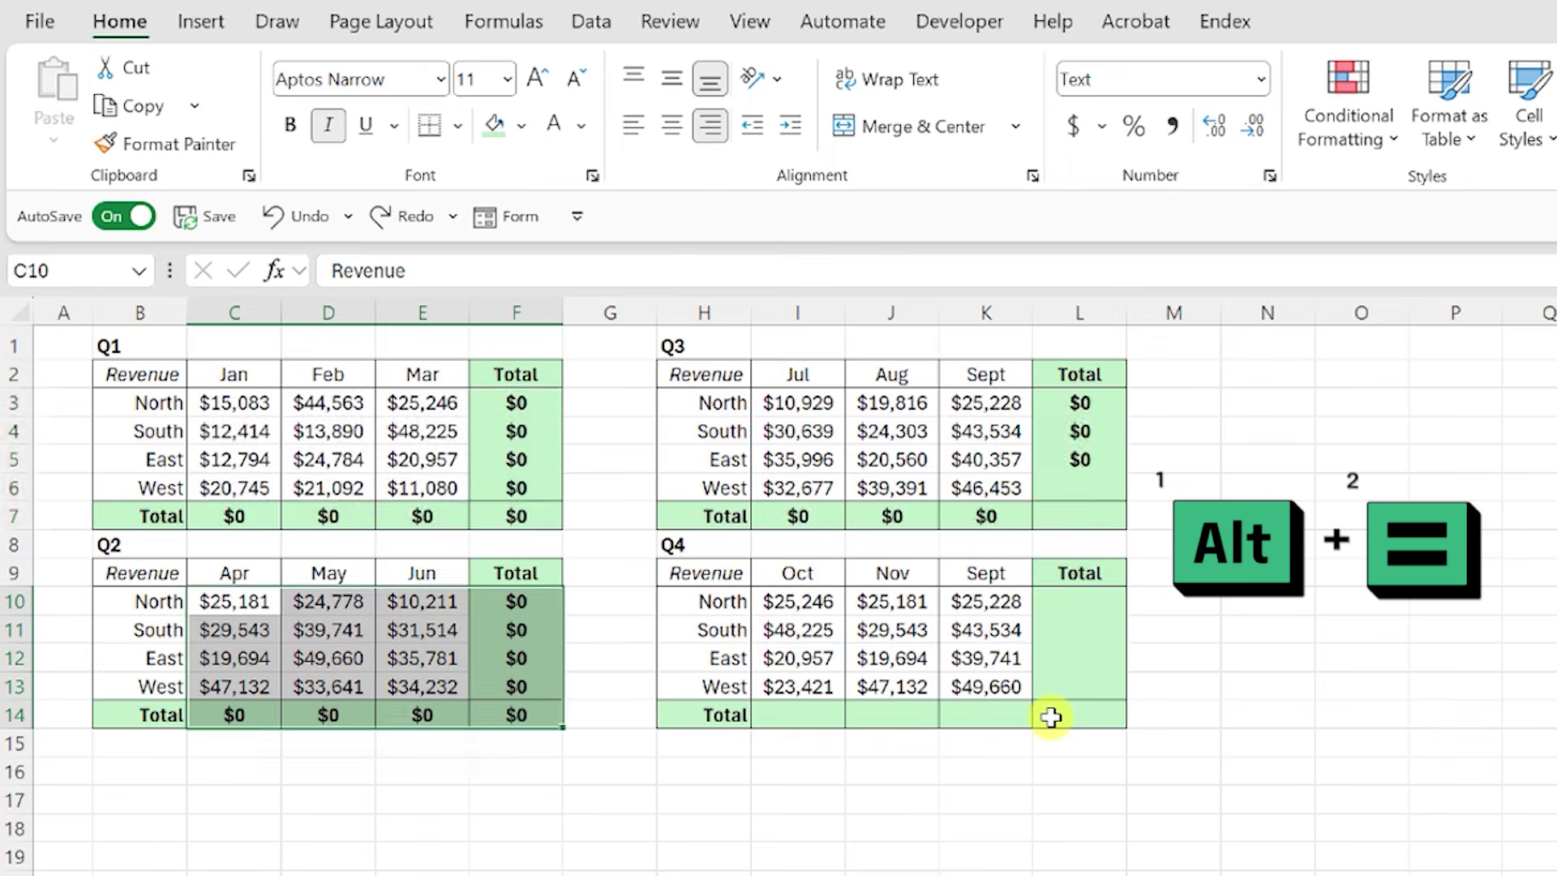
{"action": "left_click", "coordinate": [1050, 717]}
{"action": "key", "text": "Up"}
{"action": "key", "text": "Up"}
{"action": "key", "text": "Up"}
{"action": "key", "text": "Up"}
{"action": "key", "text": "Up"}
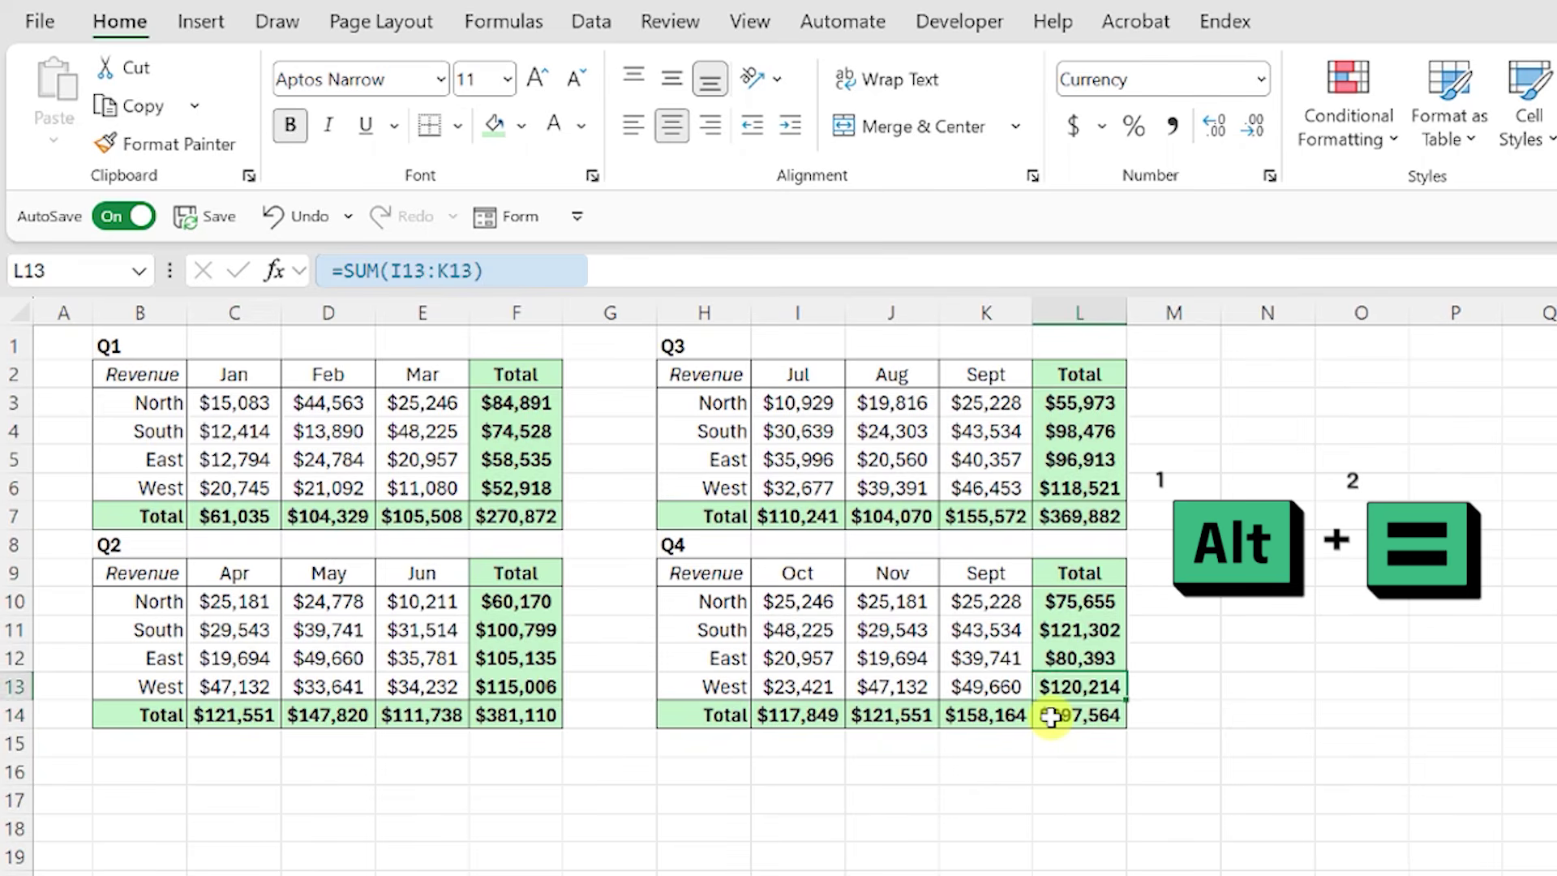
{"action": "key", "text": "Up"}
{"action": "key", "text": "Up"}
{"action": "key", "text": "Up"}
{"action": "key", "text": "Up"}
{"action": "key", "text": "Up"}
{"action": "key", "text": "Up"}
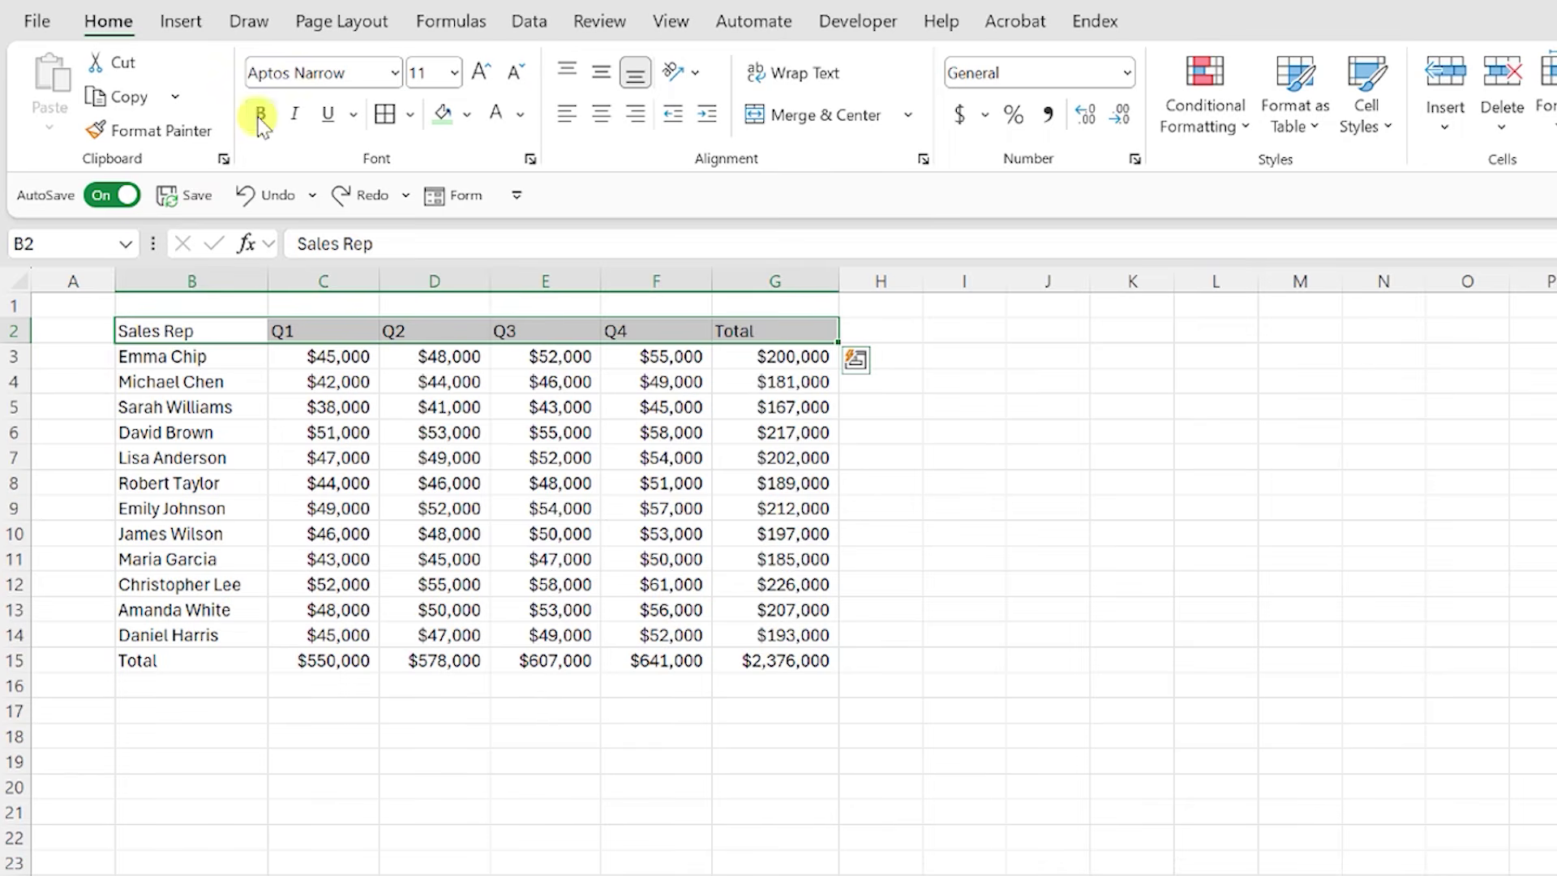
Step: Make the Sales Rep header row bold with a green fill, undoing the last change
{"action": "left_click", "coordinate": [260, 113]}
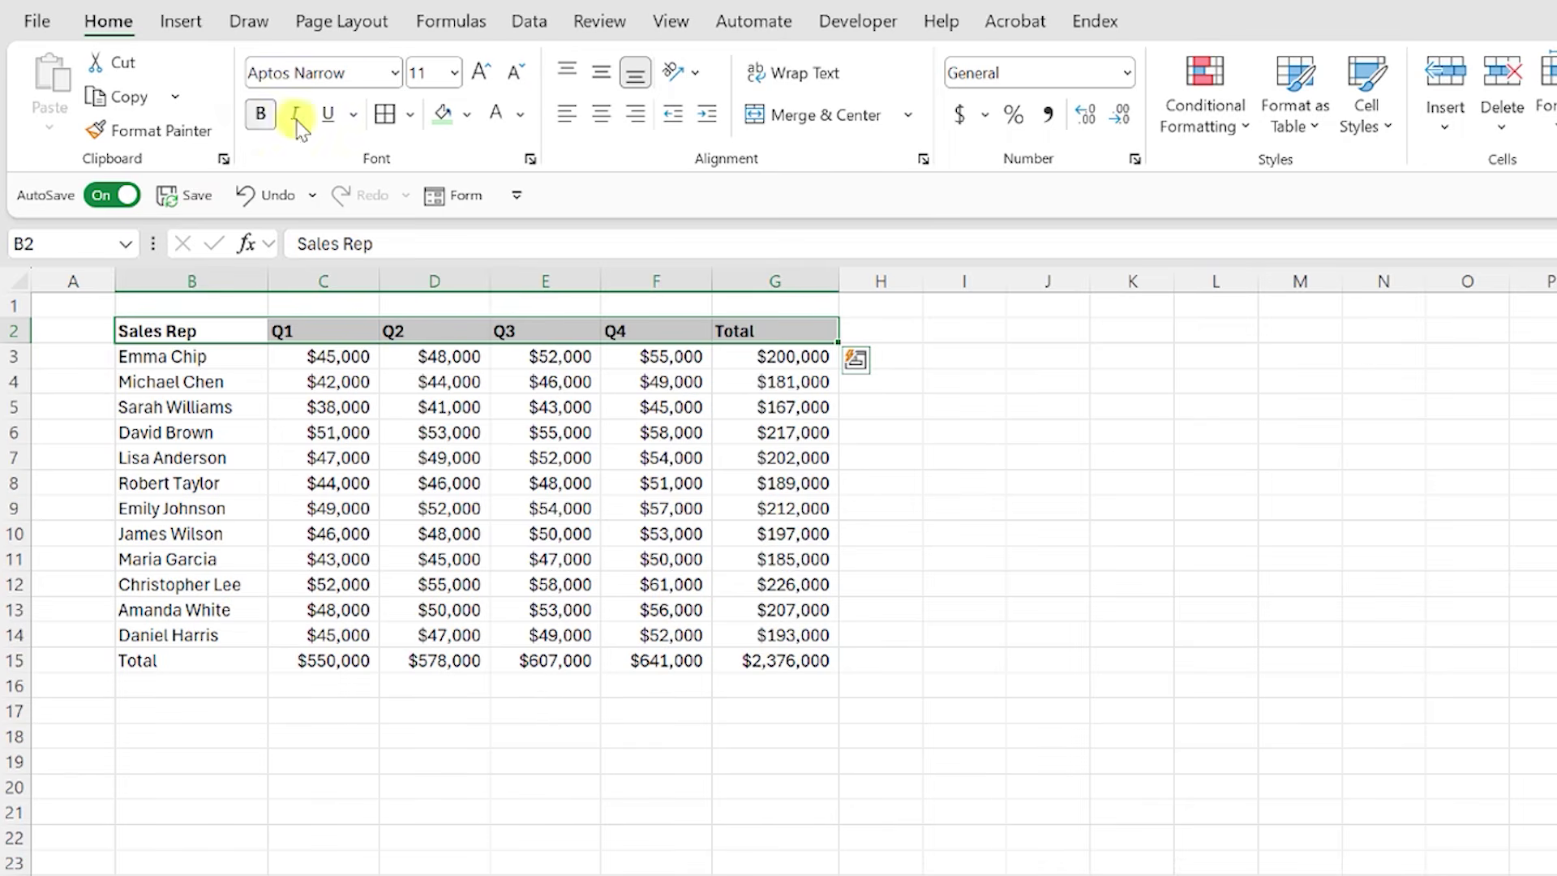
{"action": "left_click", "coordinate": [438, 113]}
{"action": "key", "text": "Down"}
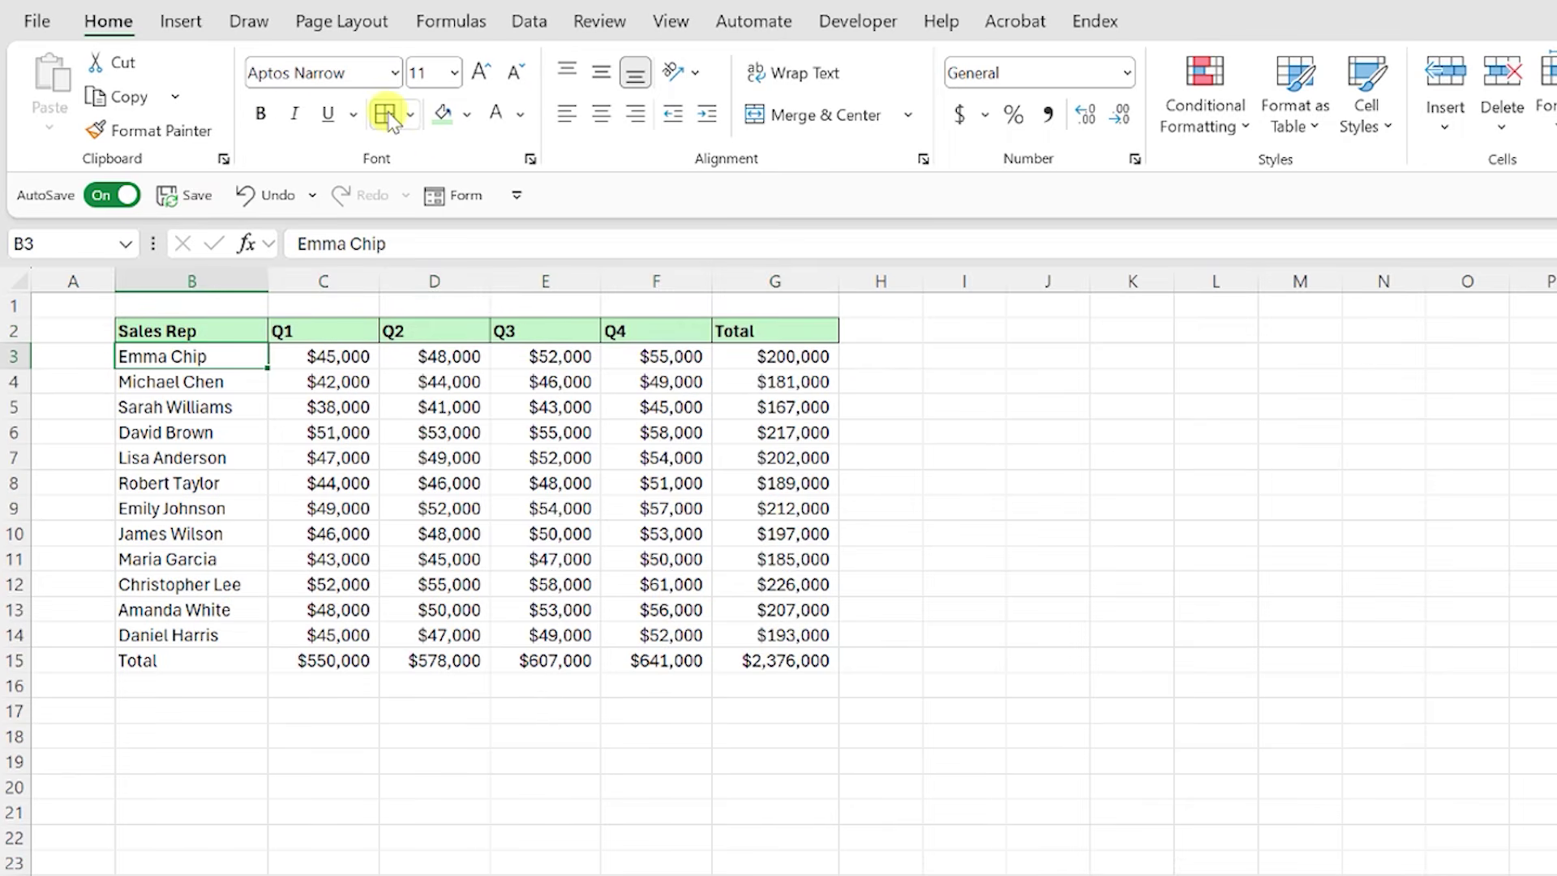
{"action": "key", "text": "ctrl+z"}
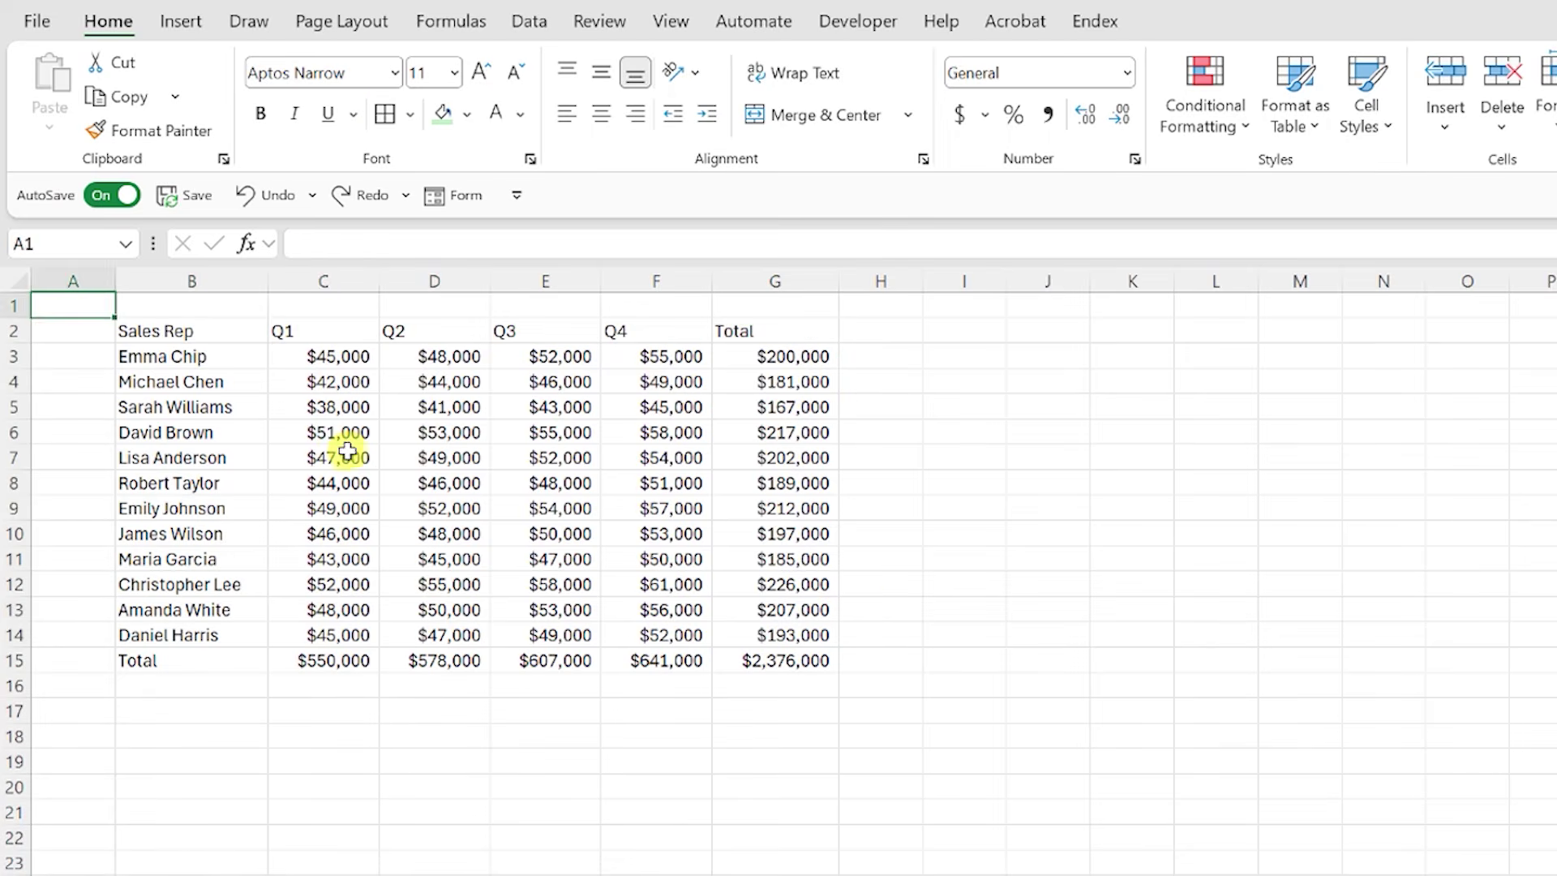
Step: Apply the List 2 AutoFormat style to the quarterly sales table
{"action": "left_click", "coordinate": [348, 451]}
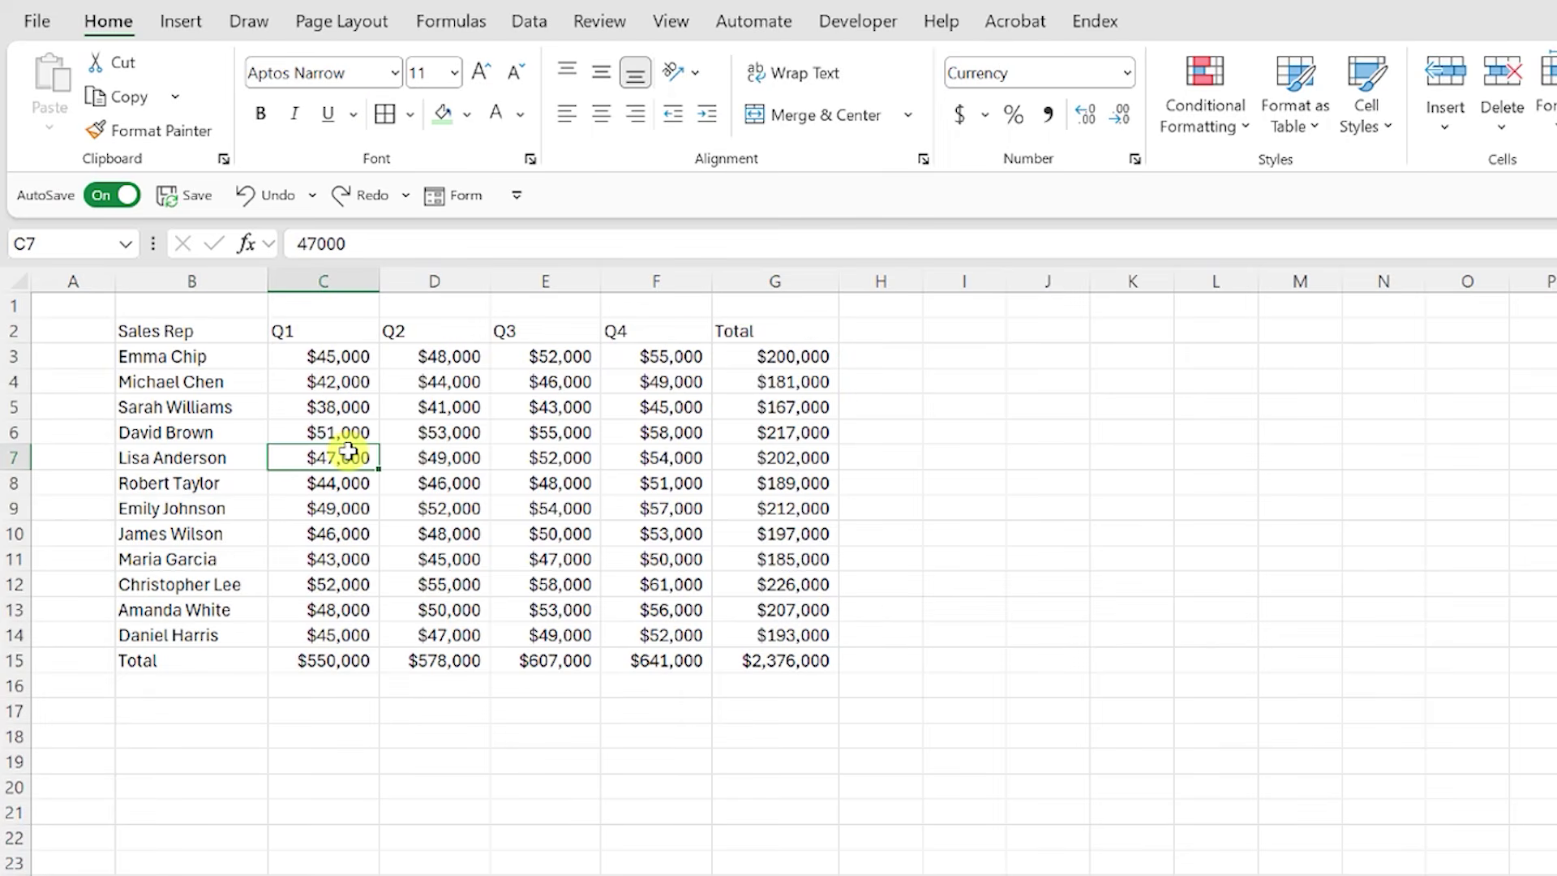
{"action": "key", "text": "alt"}
{"action": "key", "text": "o"}
{"action": "key", "text": "a"}
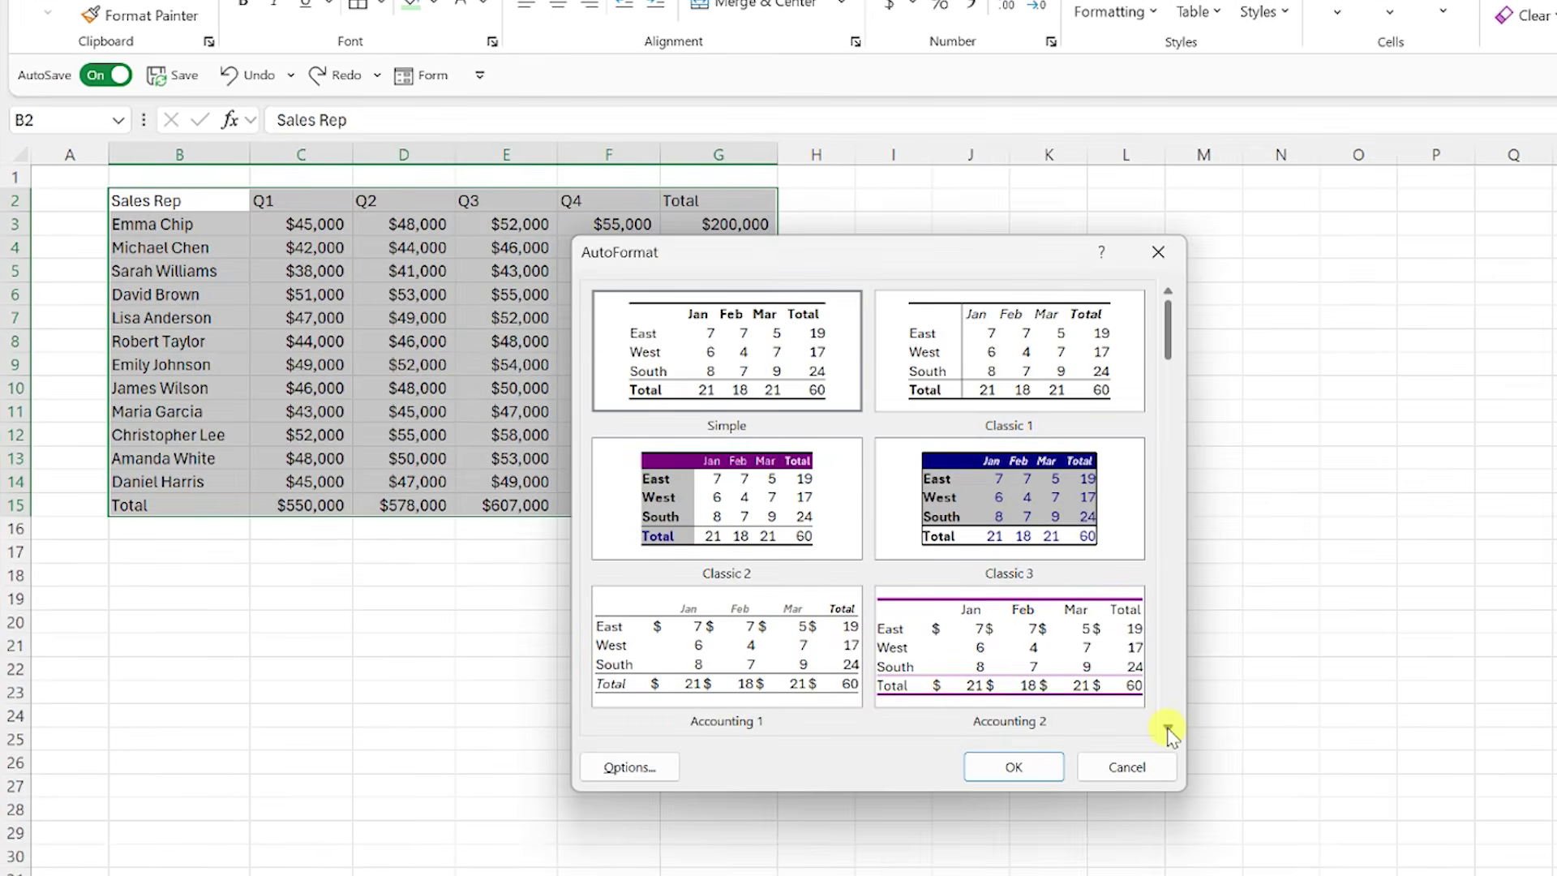
{"action": "left_click", "coordinate": [1167, 732]}
{"action": "left_click", "coordinate": [1168, 732]}
{"action": "left_click", "coordinate": [1167, 732]}
{"action": "left_click", "coordinate": [1167, 732]}
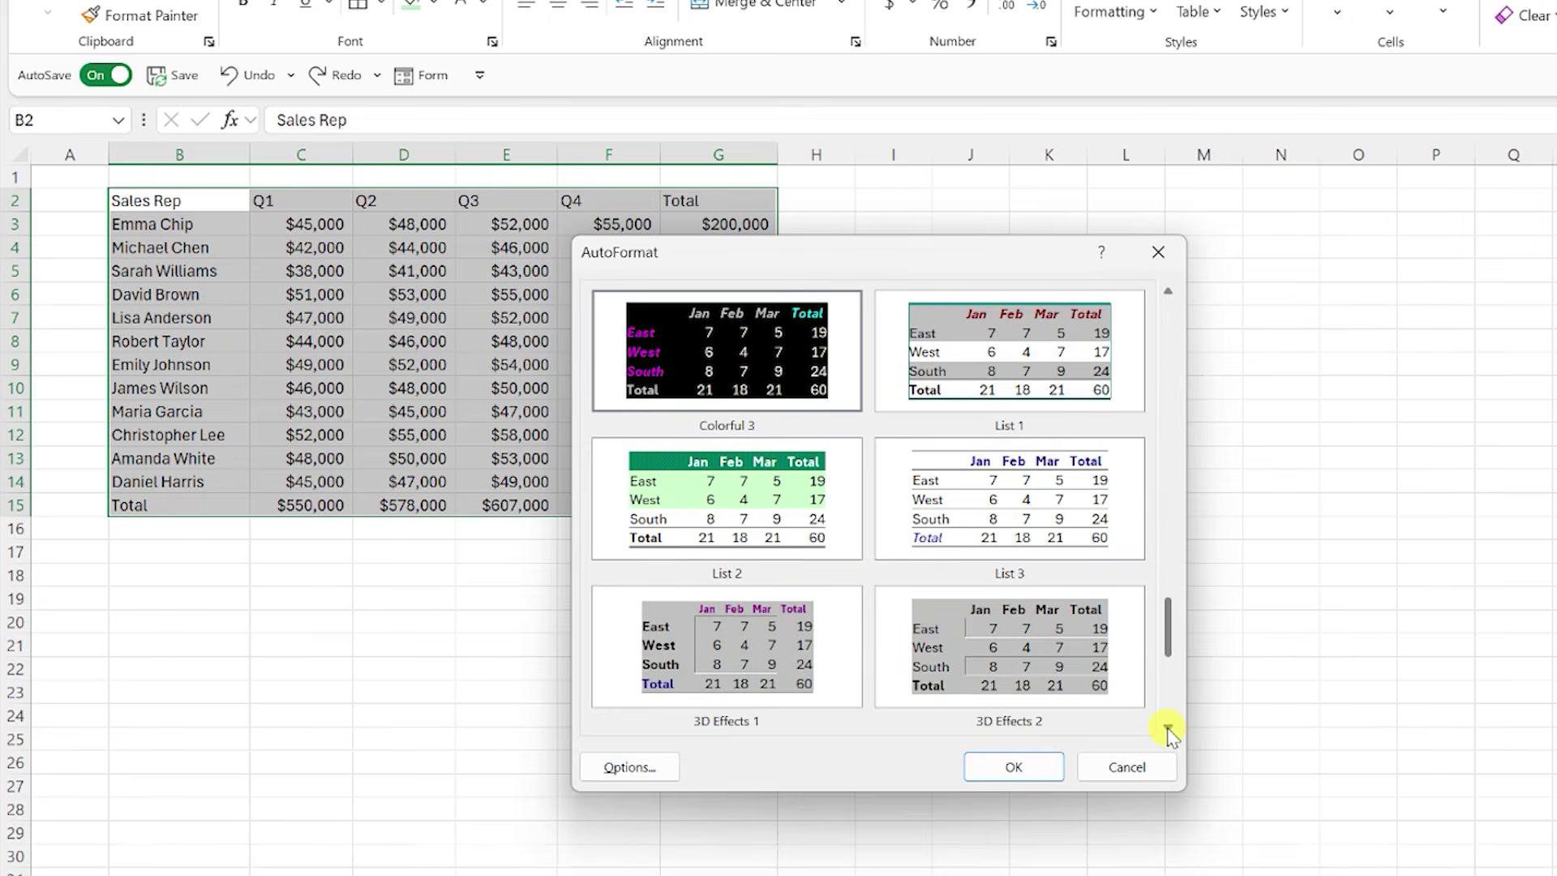
{"action": "left_click", "coordinate": [803, 536]}
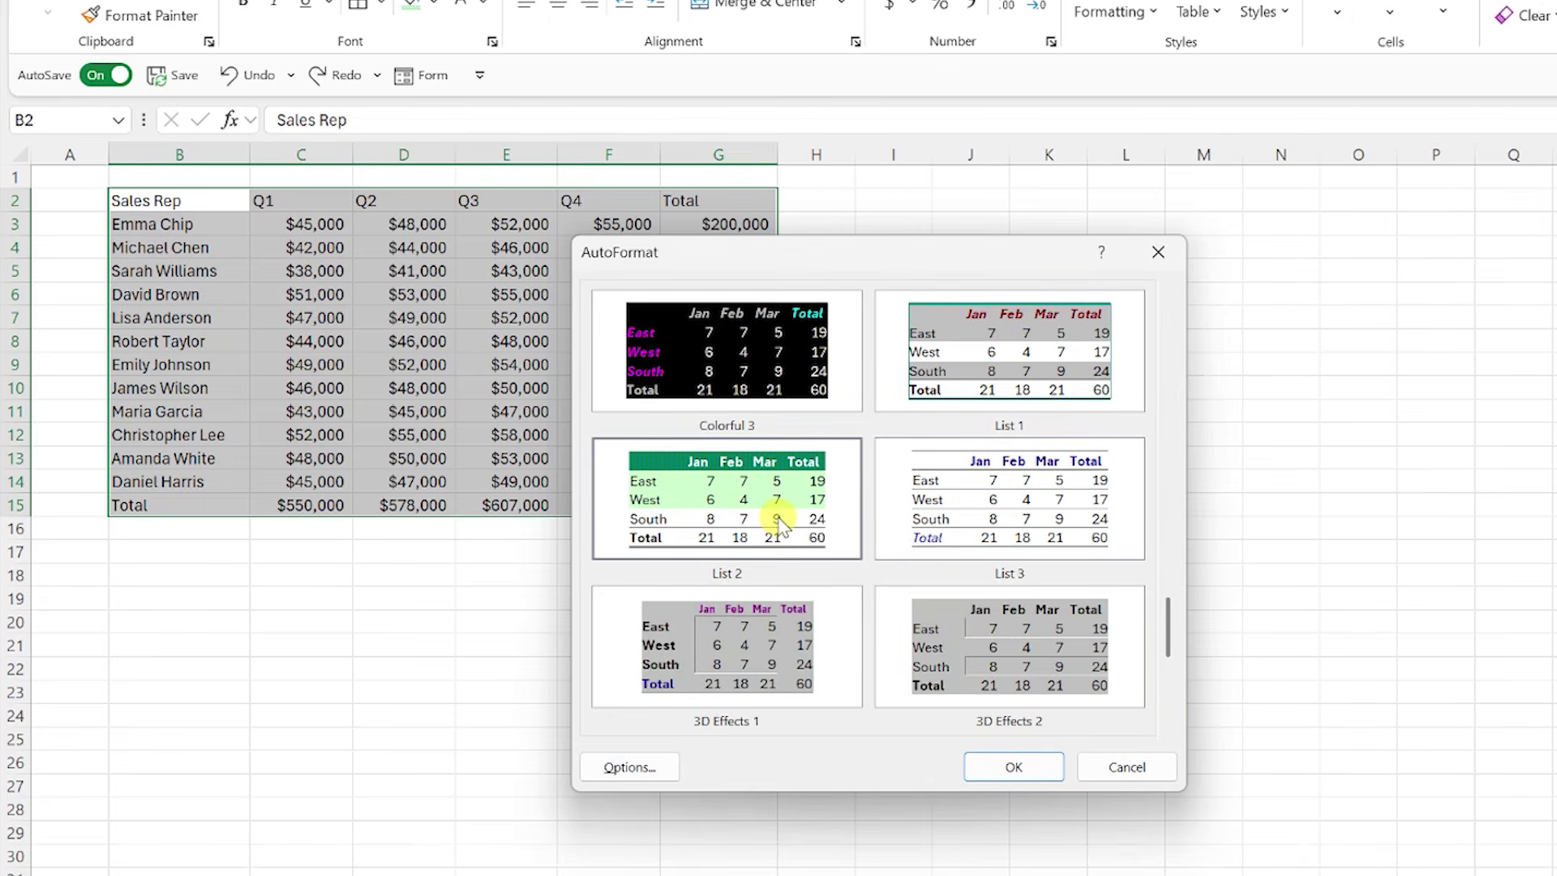
{"action": "left_click", "coordinate": [1005, 766]}
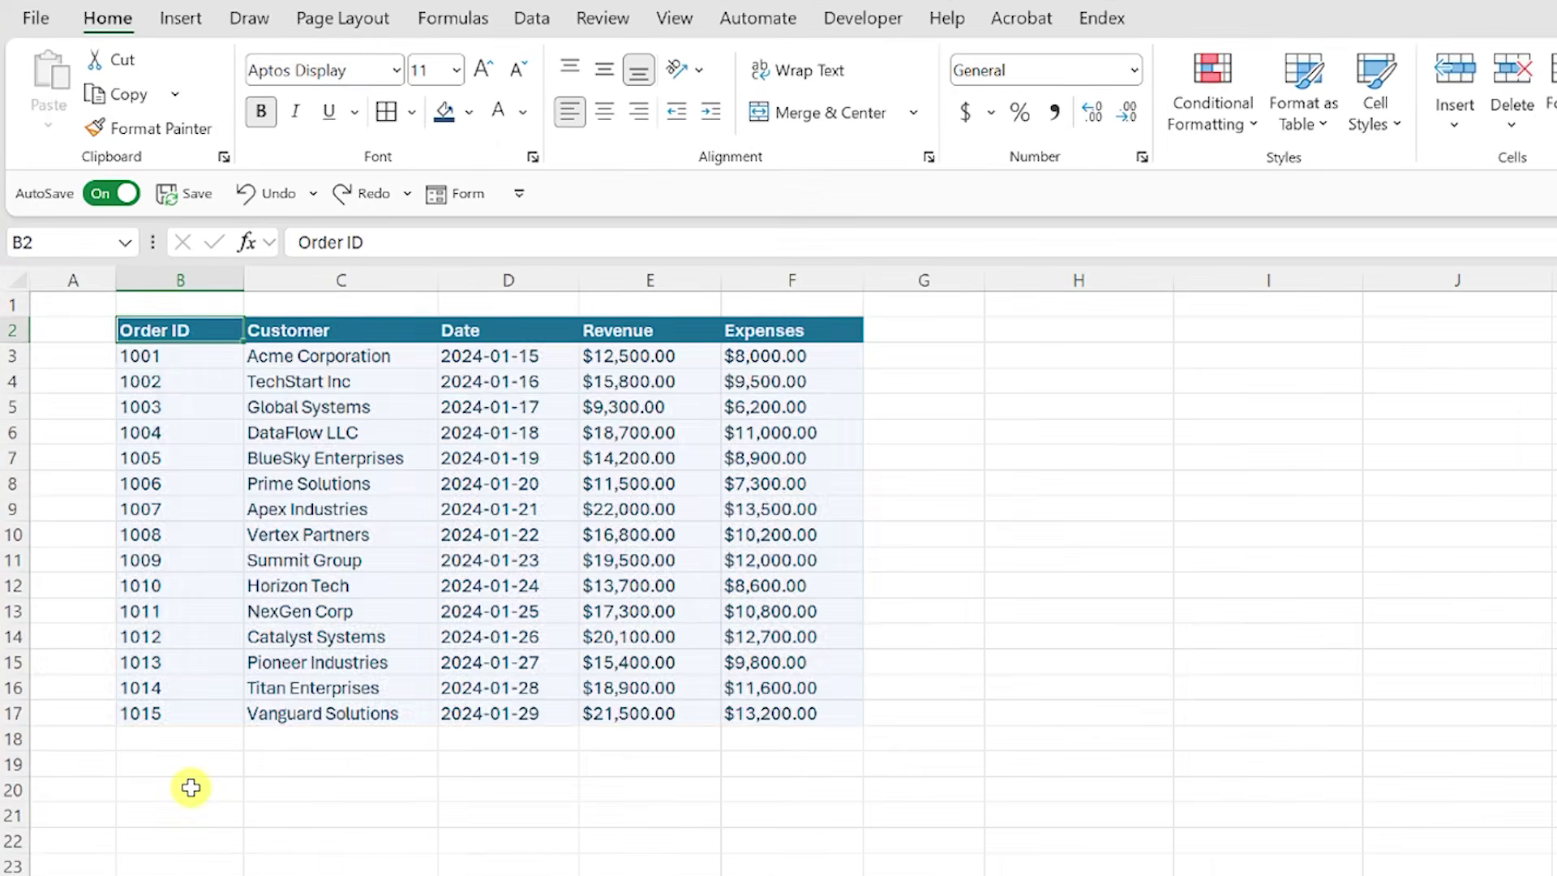
Step: Convert the order data into a table with headers, checking the Revenue filter options
{"action": "key", "text": "ctrl+a"}
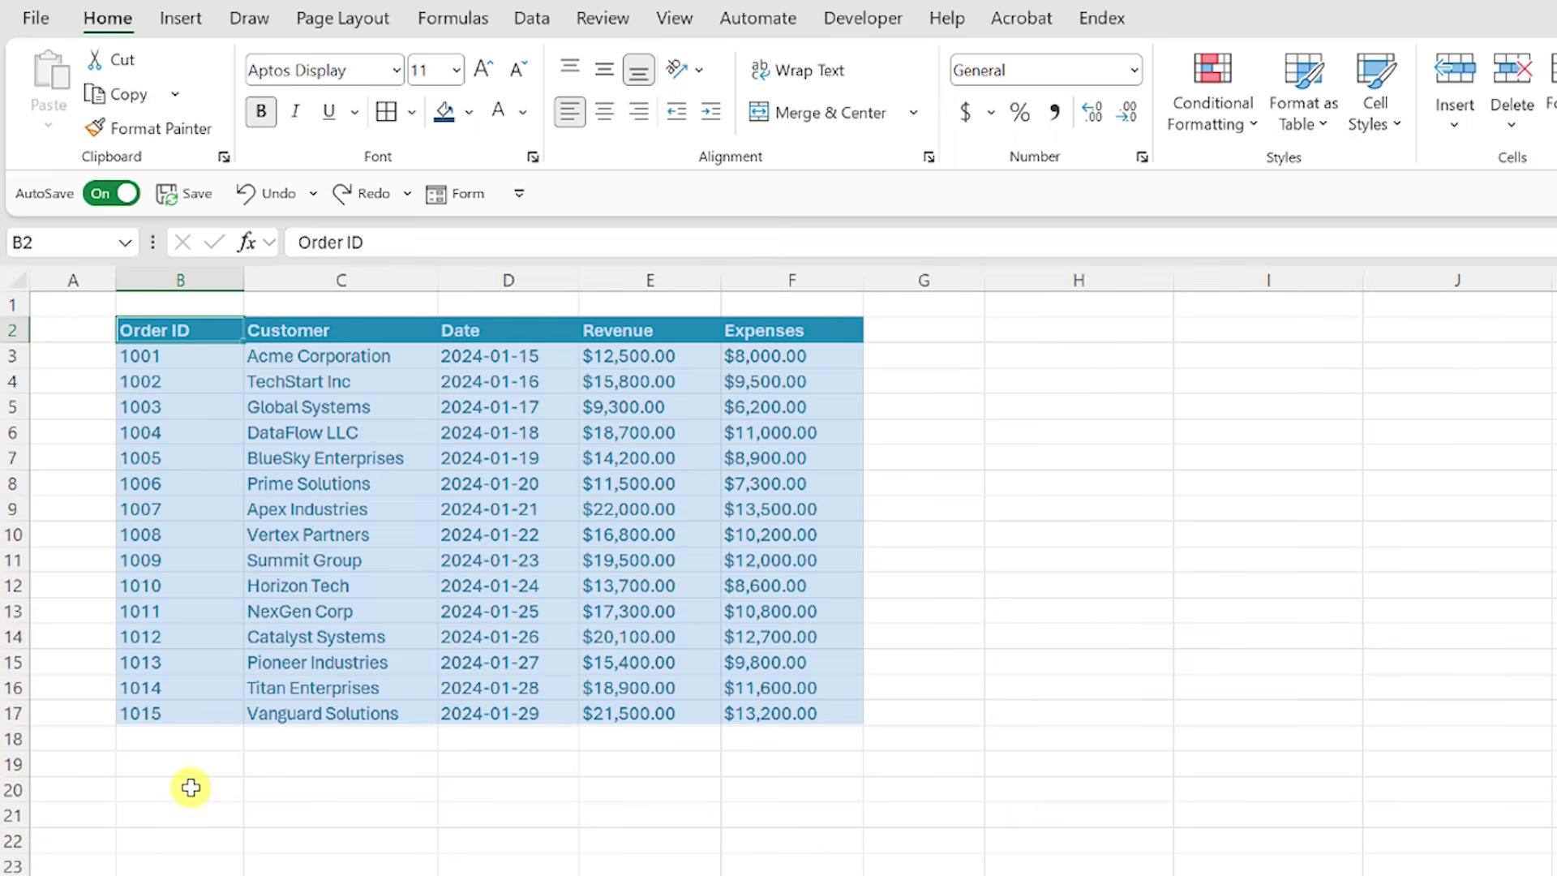
{"action": "key", "text": "ctrl+t"}
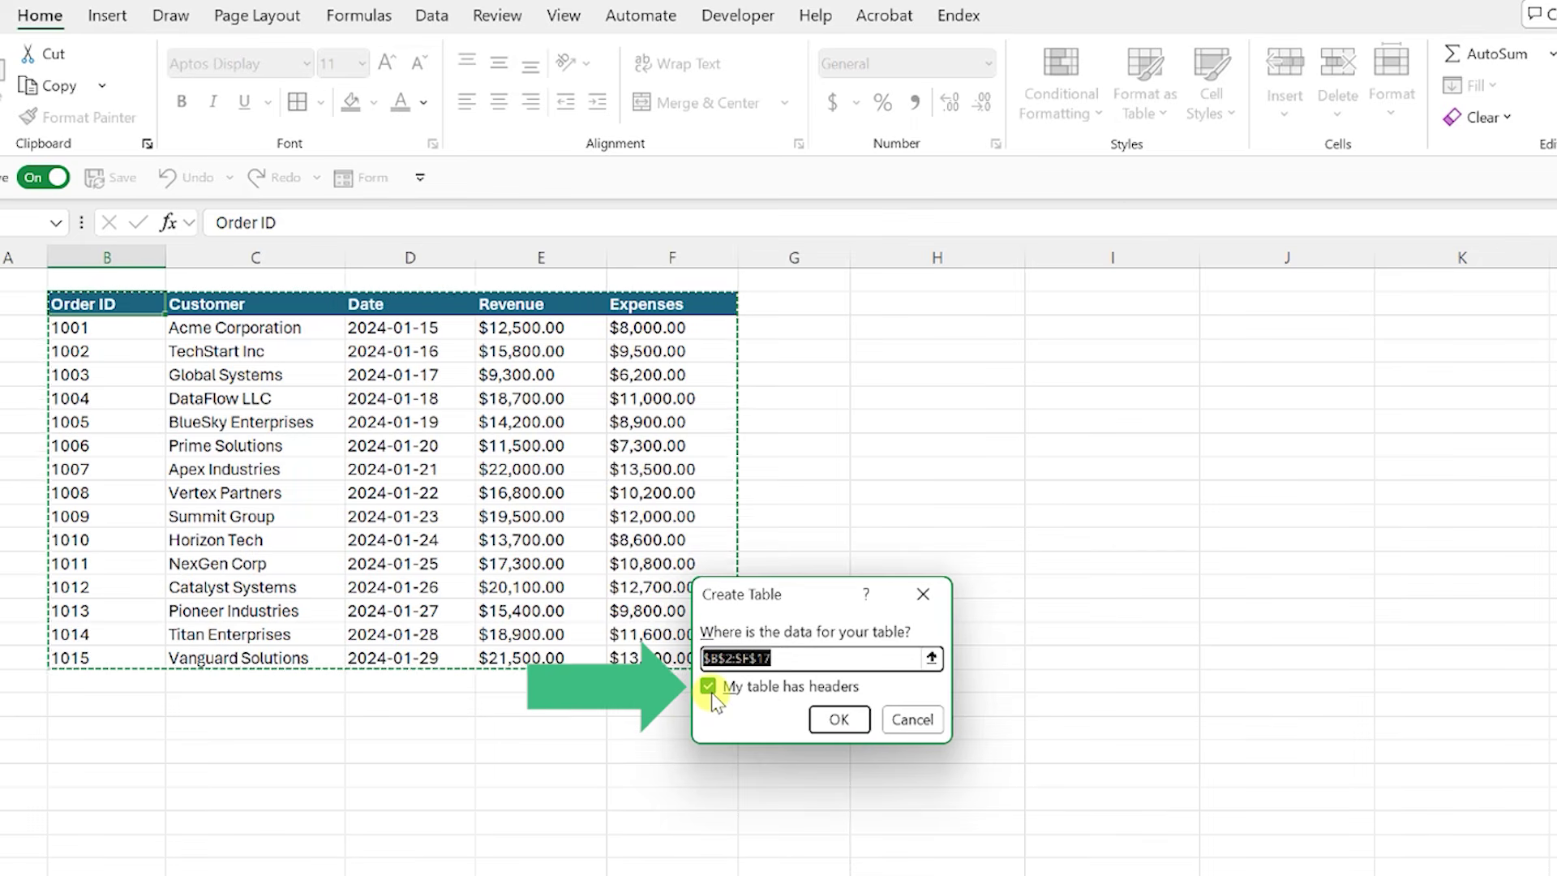
{"action": "left_click", "coordinate": [836, 721]}
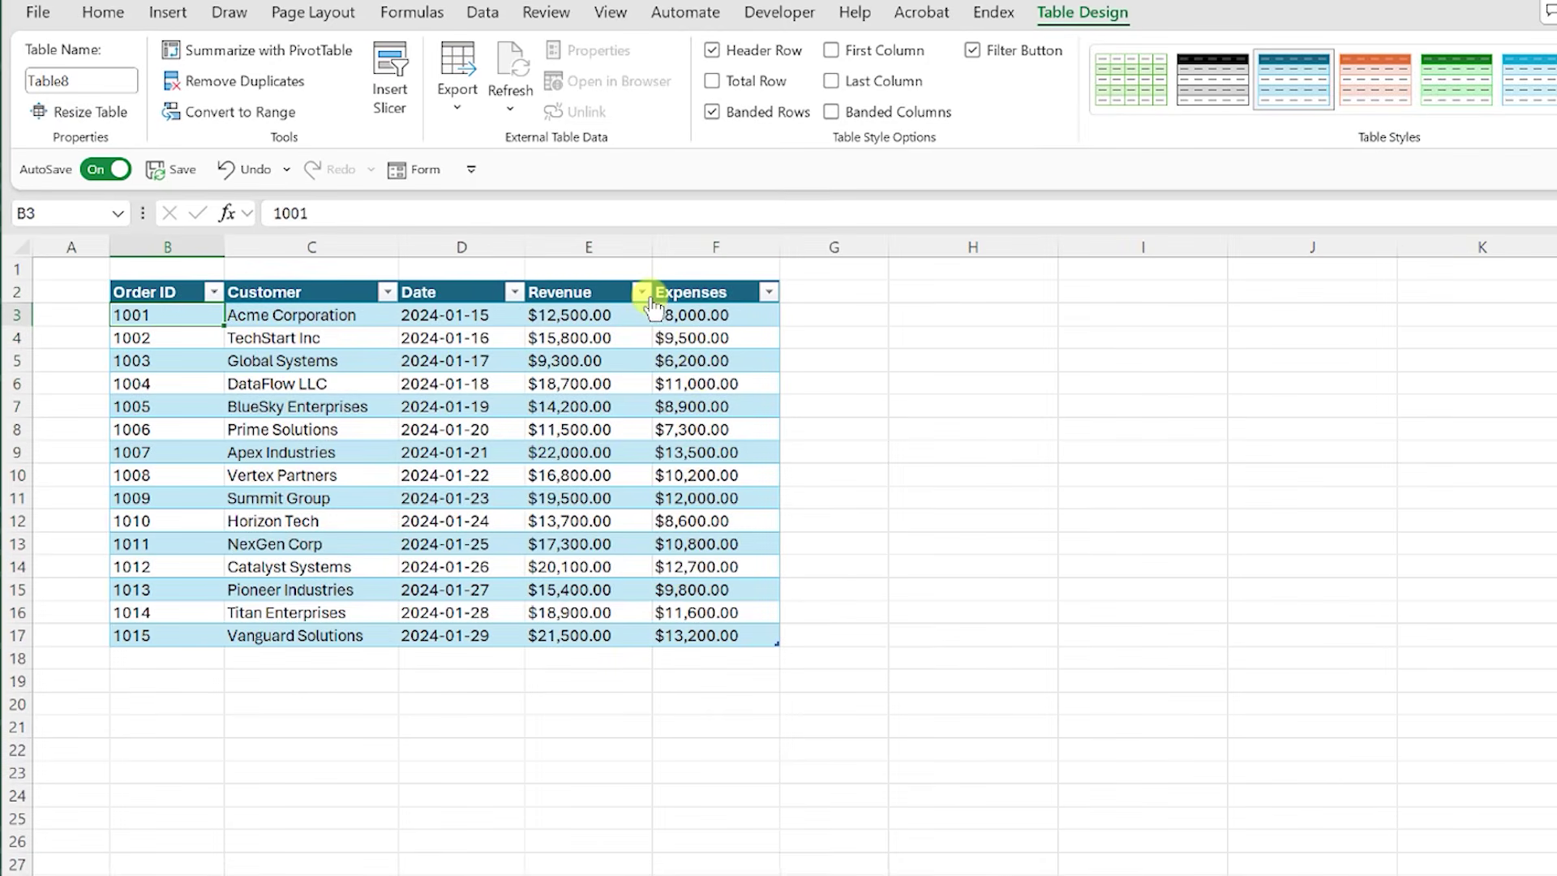
{"action": "left_click", "coordinate": [641, 292]}
{"action": "left_click", "coordinate": [650, 302]}
Step: Add order IDs 1016, 1017 and 1018 below the table
{"action": "left_click", "coordinate": [202, 661]}
{"action": "type", "text": "1016"}
{"action": "key", "text": "Return"}
{"action": "type", "text": "1017"}
{"action": "key", "text": "Return"}
{"action": "type", "text": "1018"}
{"action": "key", "text": "Return"}
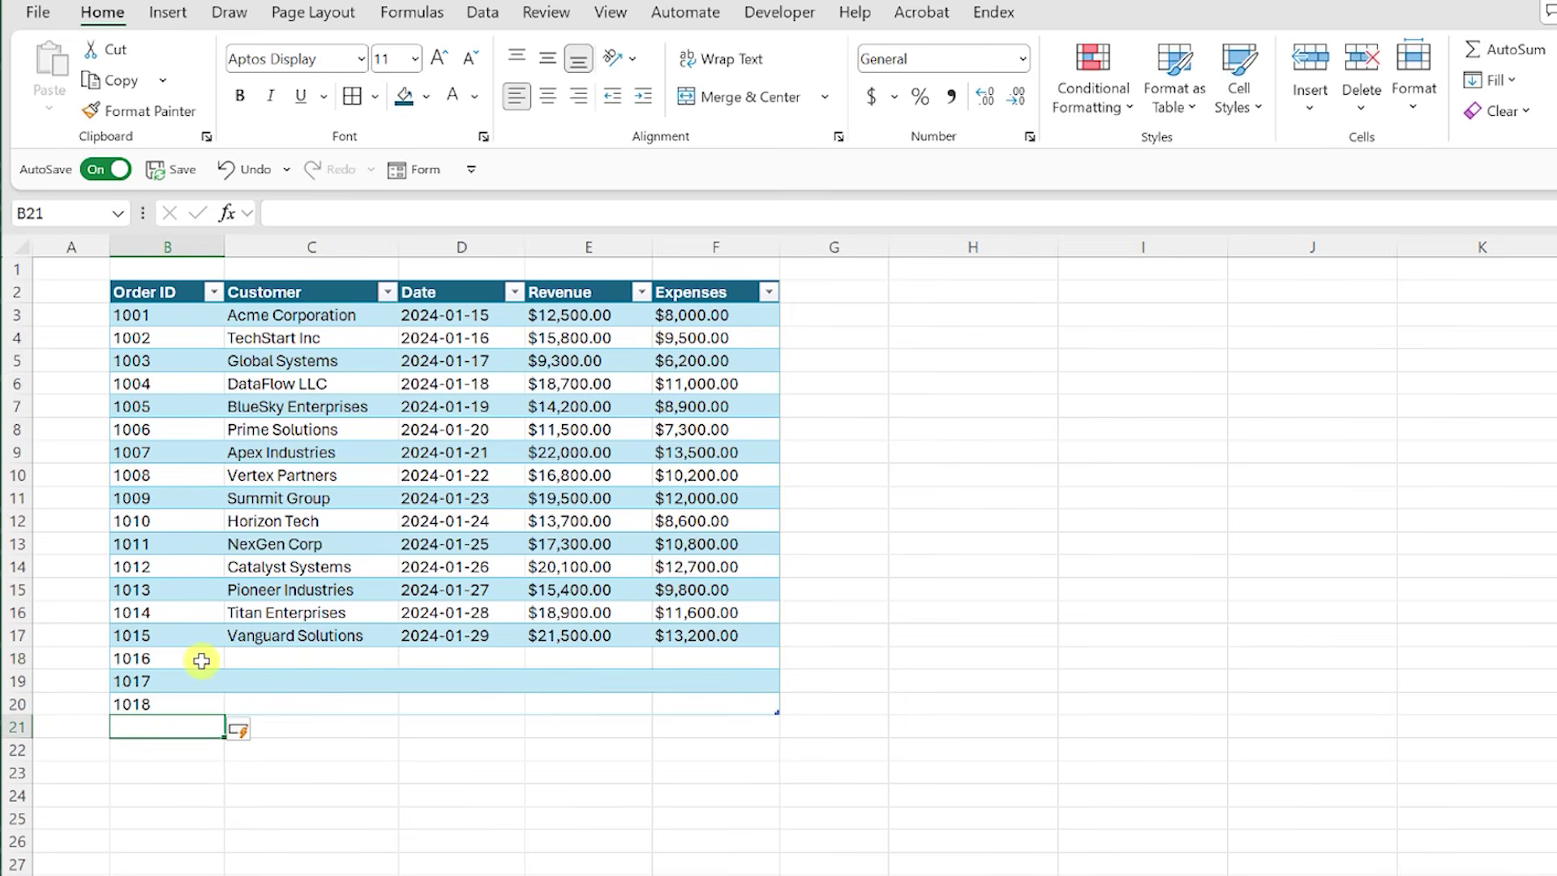
{"action": "key", "text": "Up"}
Step: Add a Total row and banded columns, leaving first and last column emphasis off
{"action": "left_click", "coordinate": [1076, 13]}
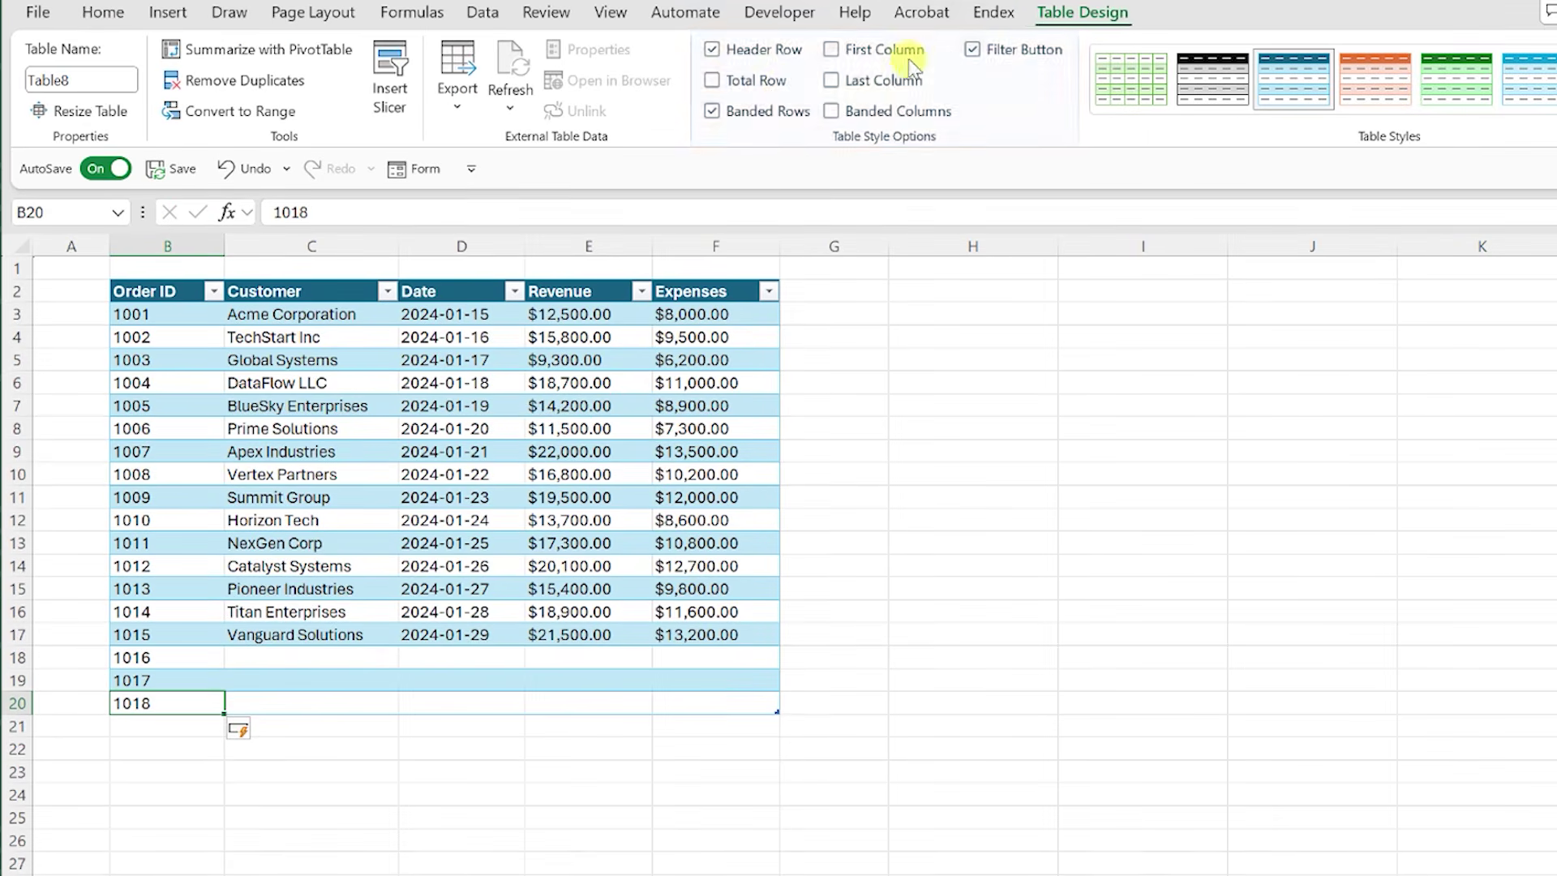
{"action": "left_click", "coordinate": [711, 80]}
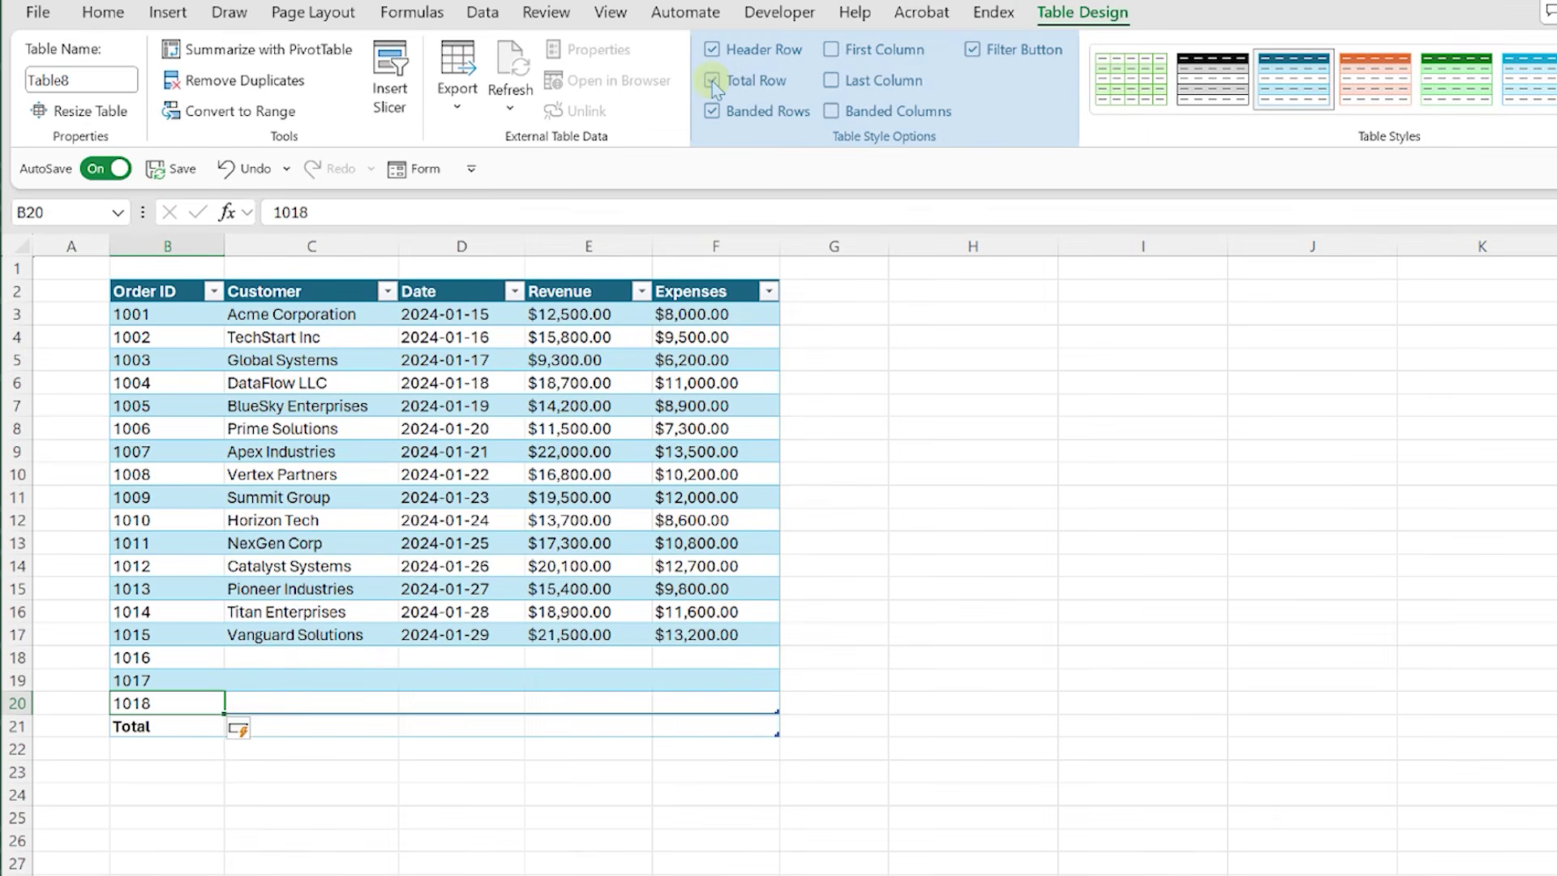
{"action": "left_click", "coordinate": [831, 50]}
{"action": "left_click", "coordinate": [831, 81]}
{"action": "left_click", "coordinate": [831, 112]}
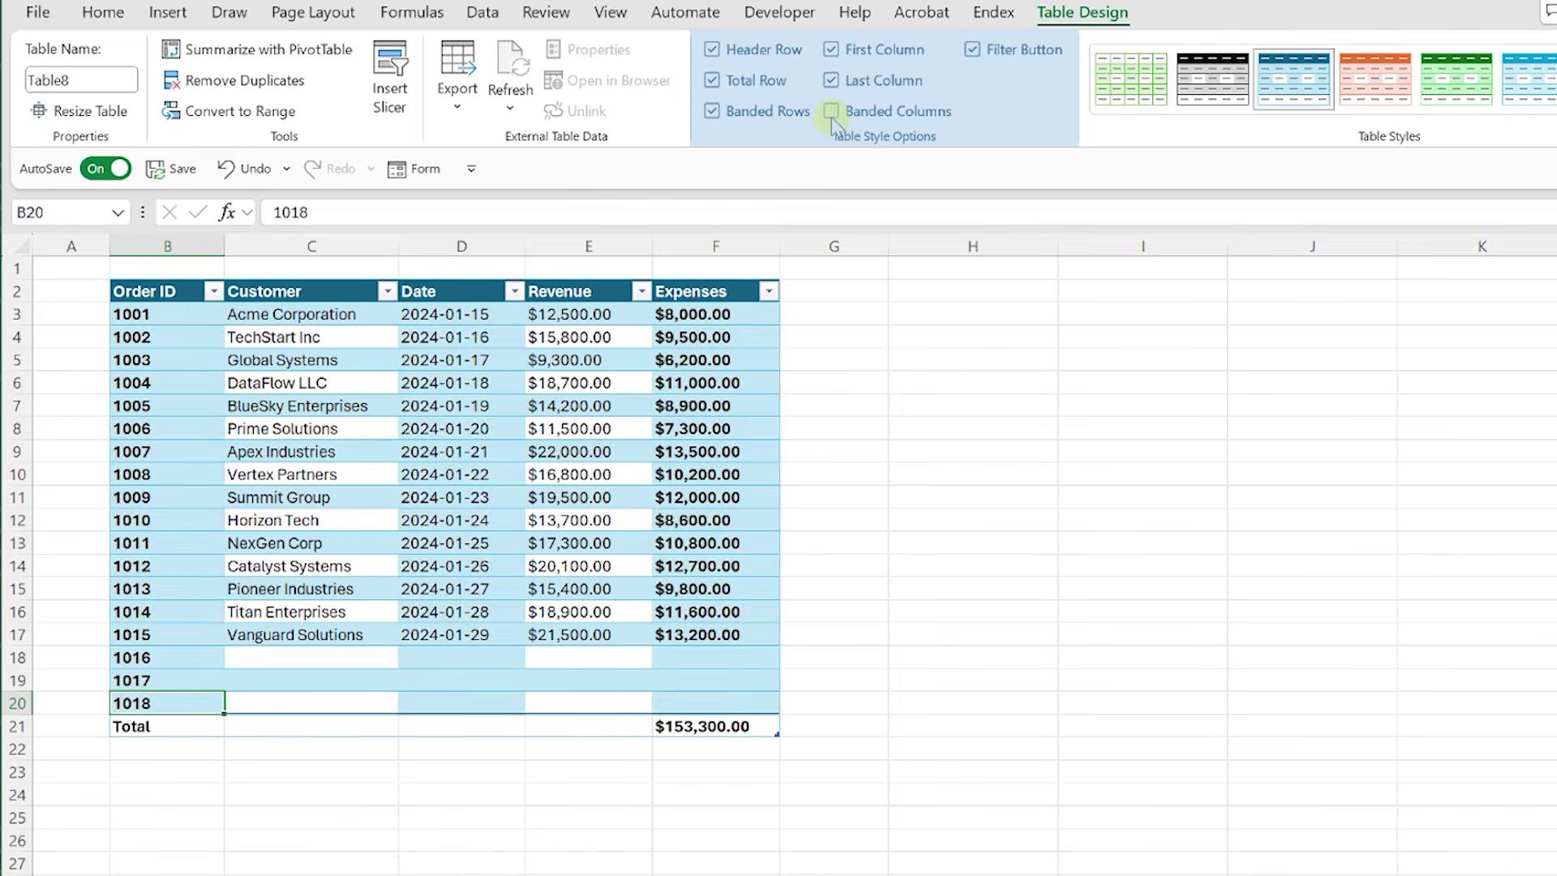
{"action": "left_click", "coordinate": [831, 80]}
{"action": "left_click", "coordinate": [828, 51]}
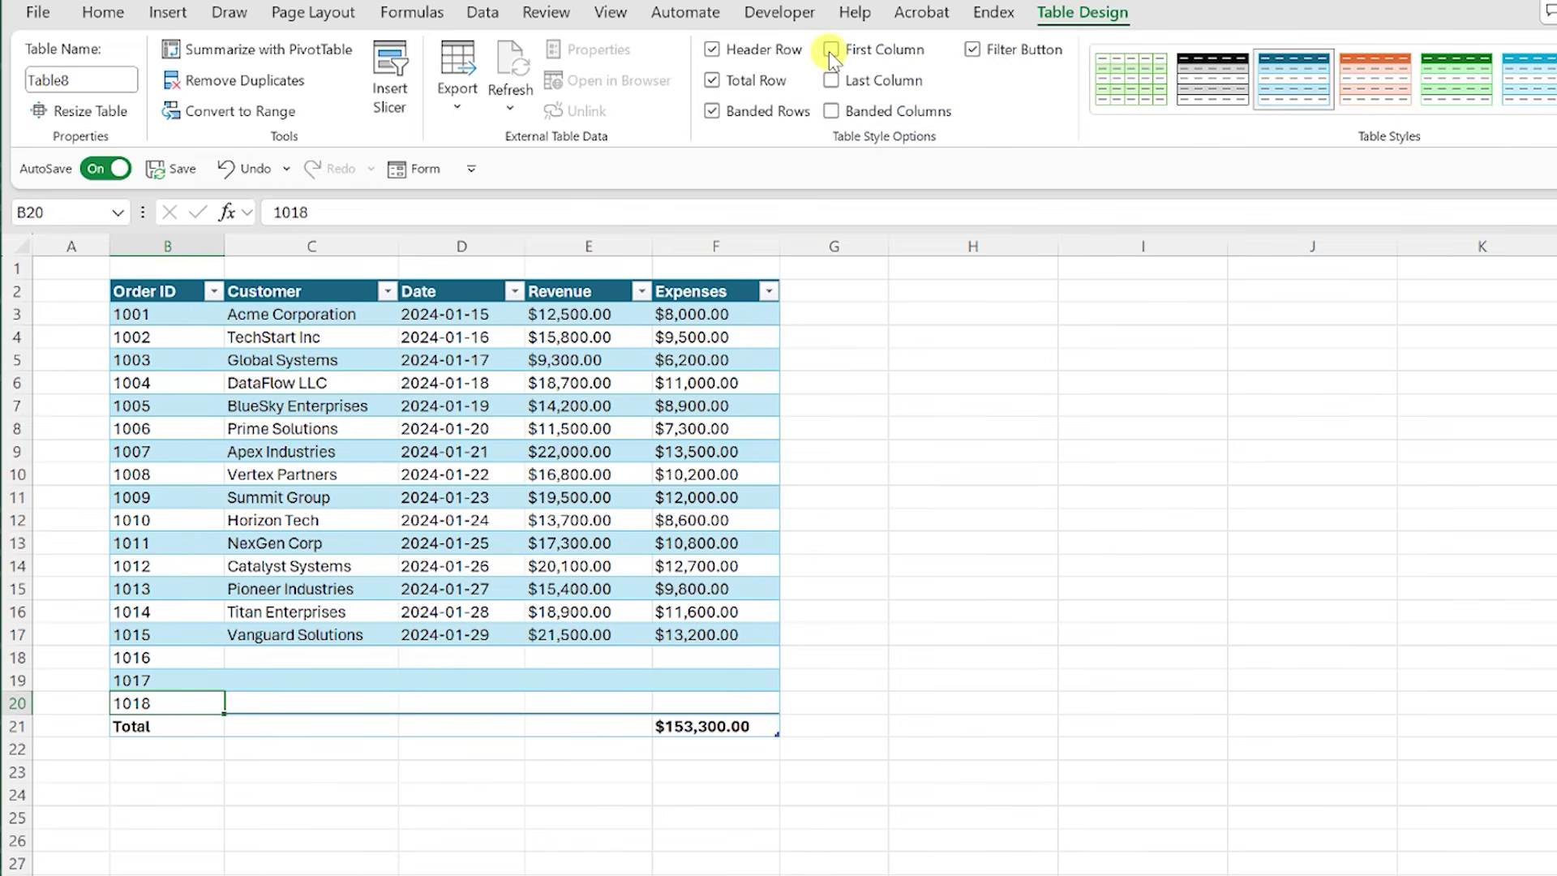
{"action": "left_click", "coordinate": [851, 290]}
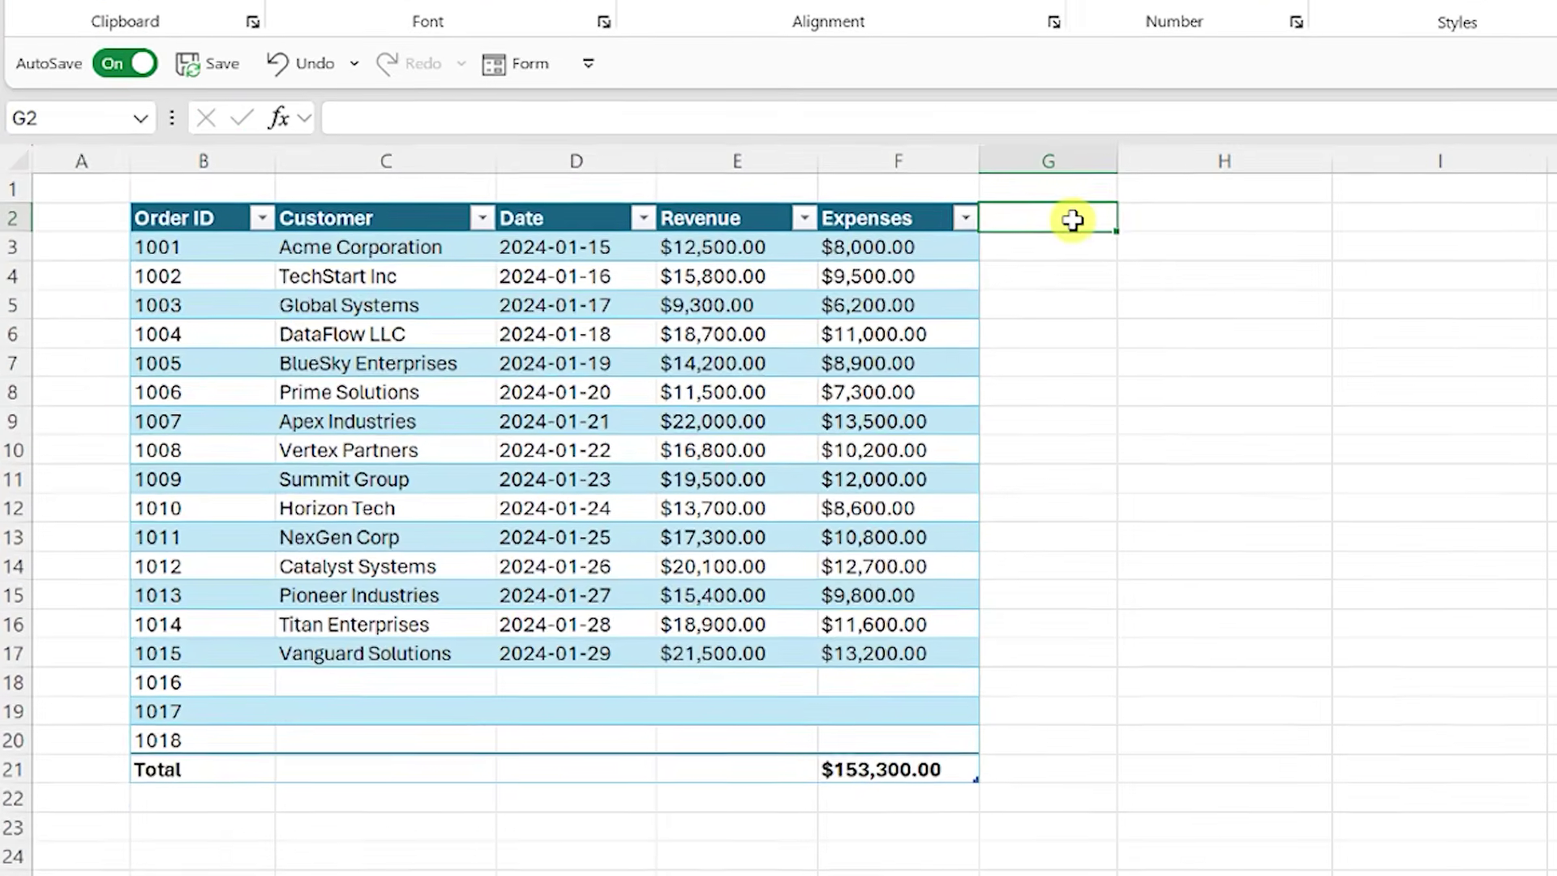
{"action": "type", "text": "Profit"}
{"action": "key", "text": "Return"}
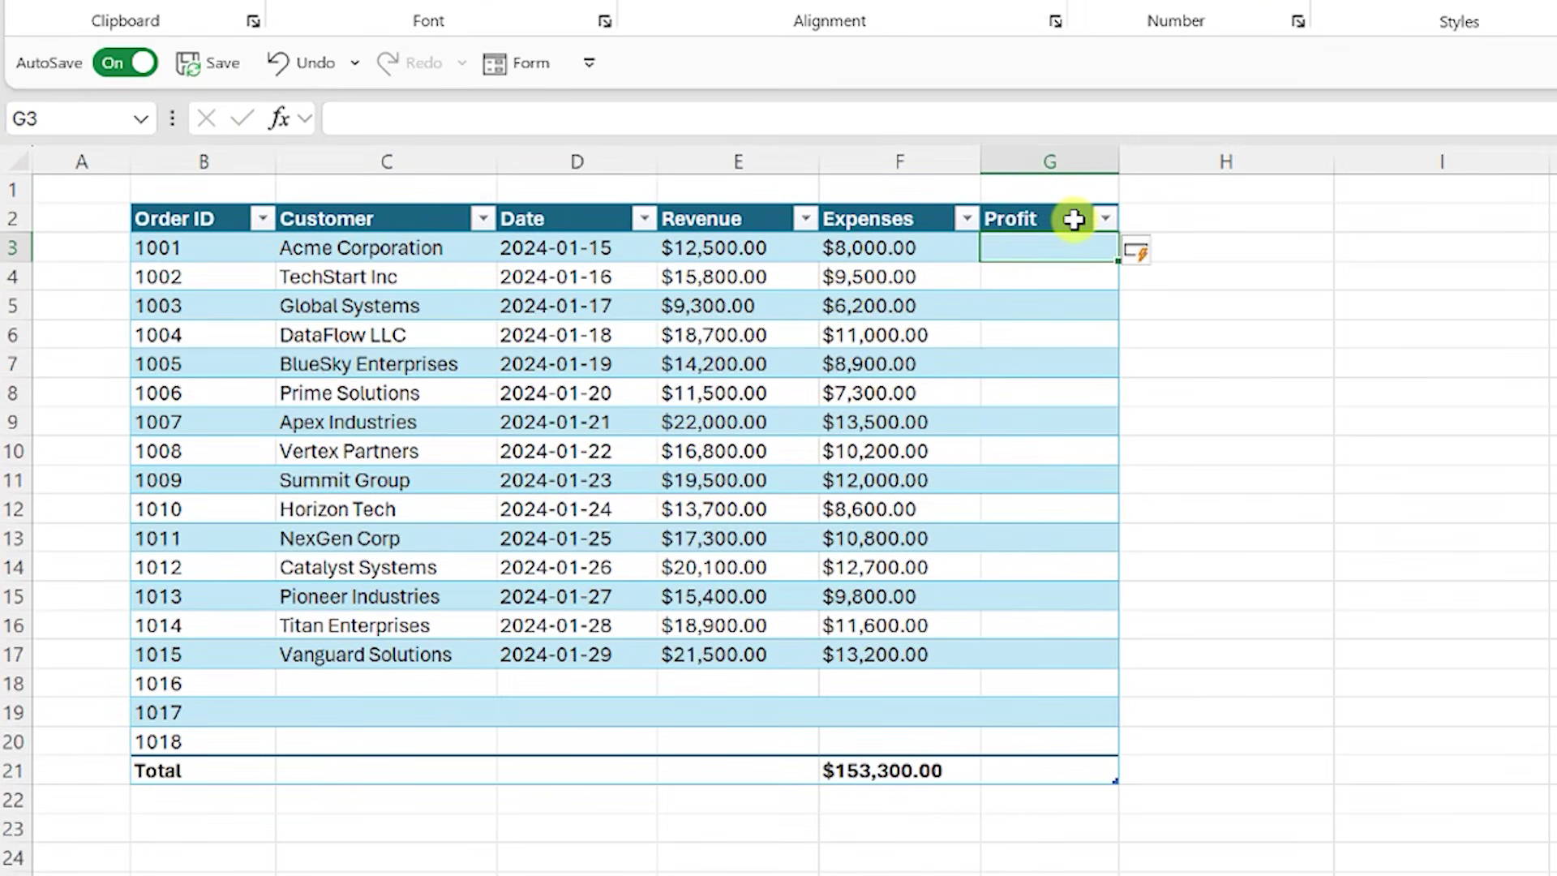
{"action": "type", "text": "="}
{"action": "left_click", "coordinate": [792, 248]}
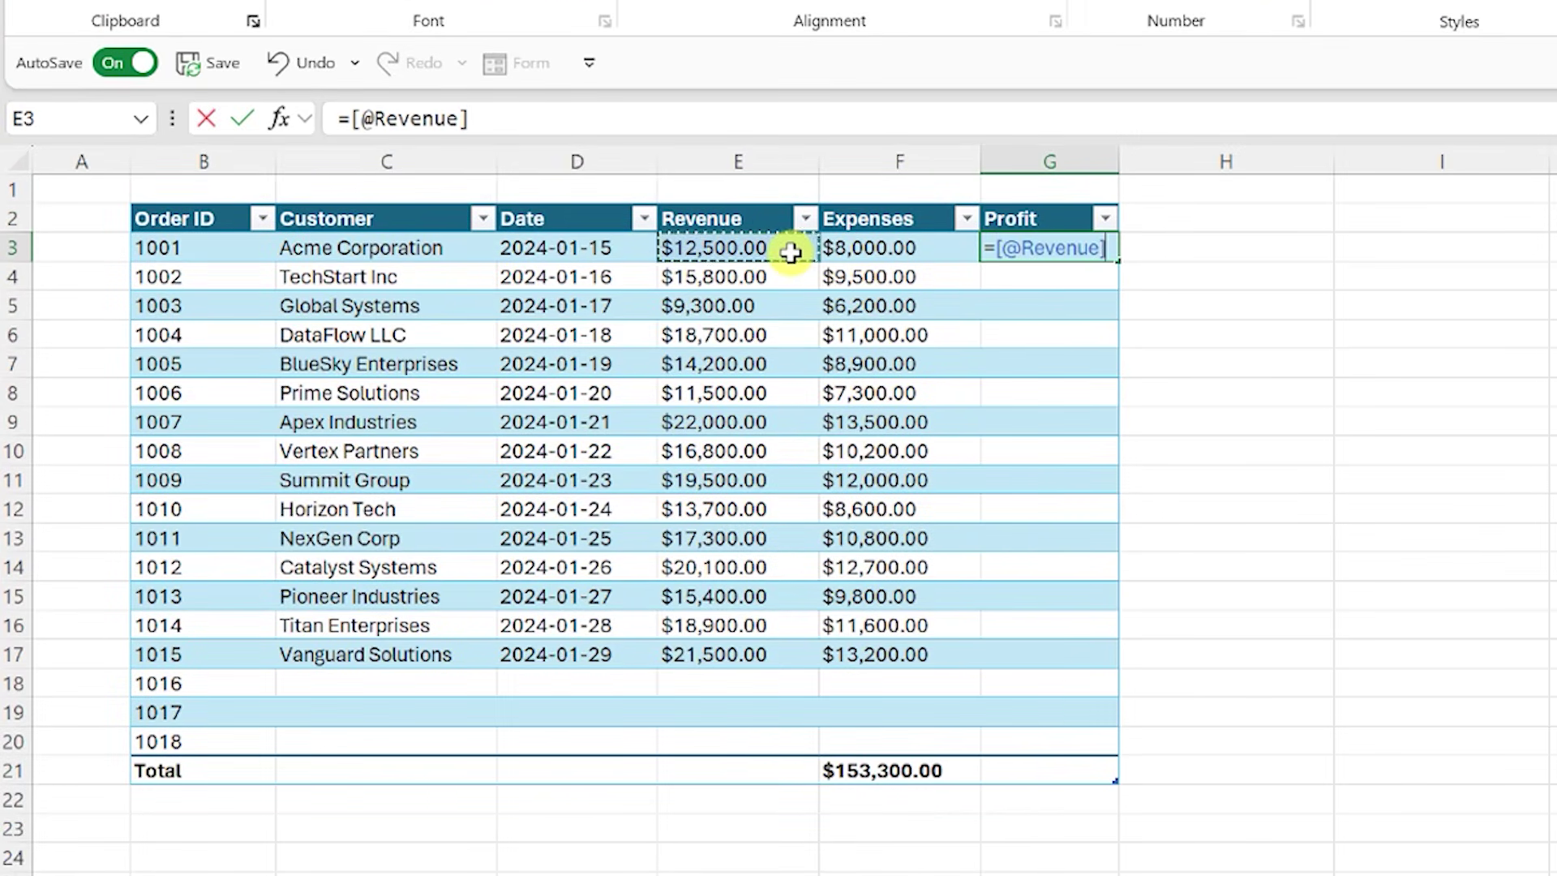
{"action": "type", "text": "-"}
{"action": "left_click", "coordinate": [831, 247]}
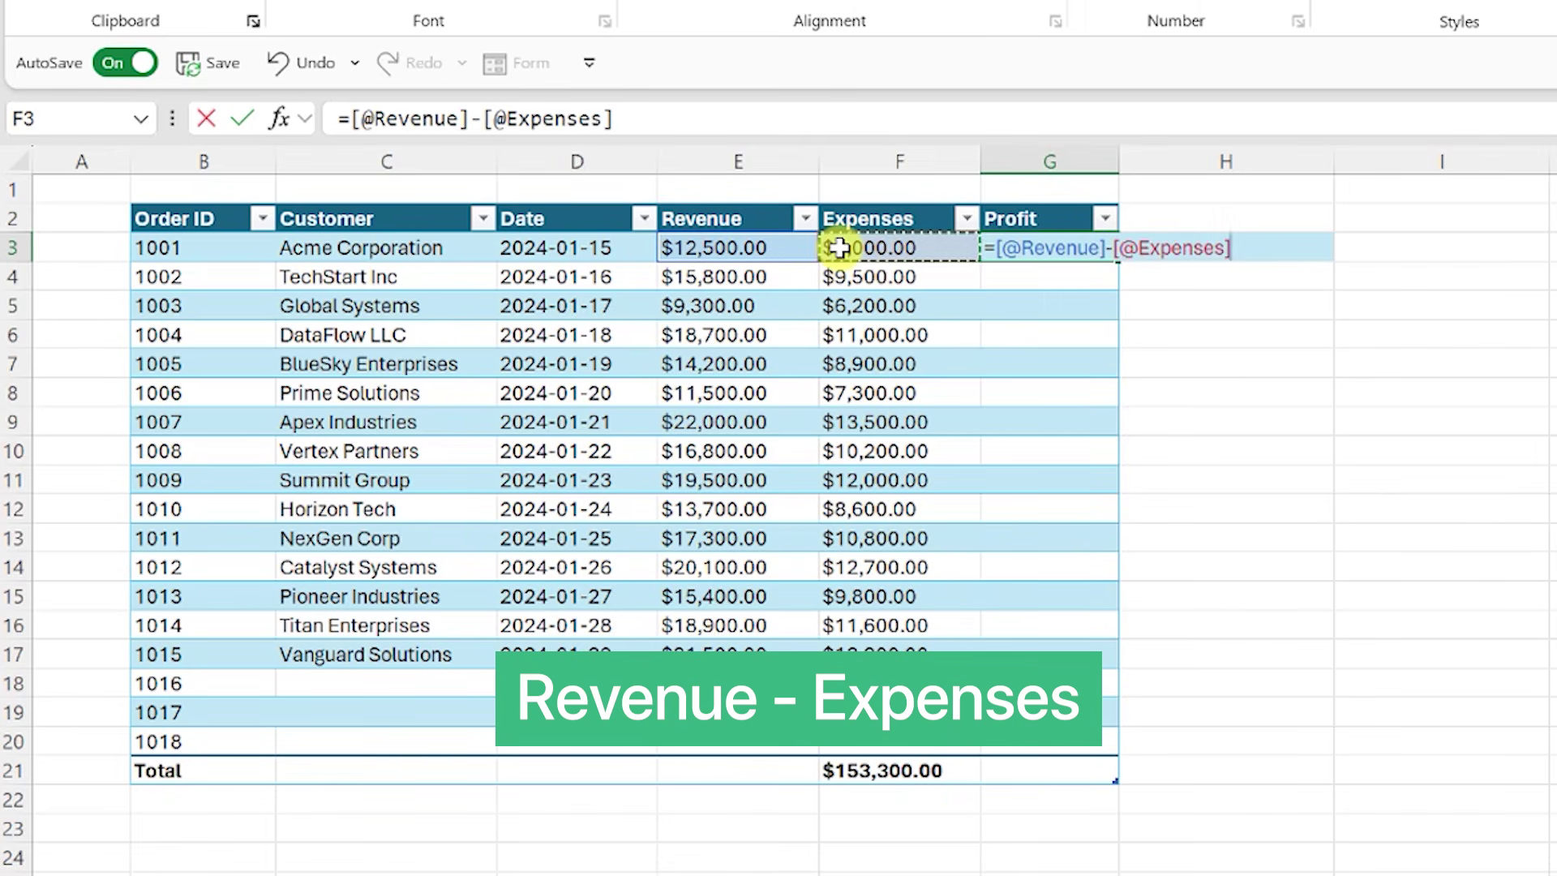
{"action": "key", "text": "Return"}
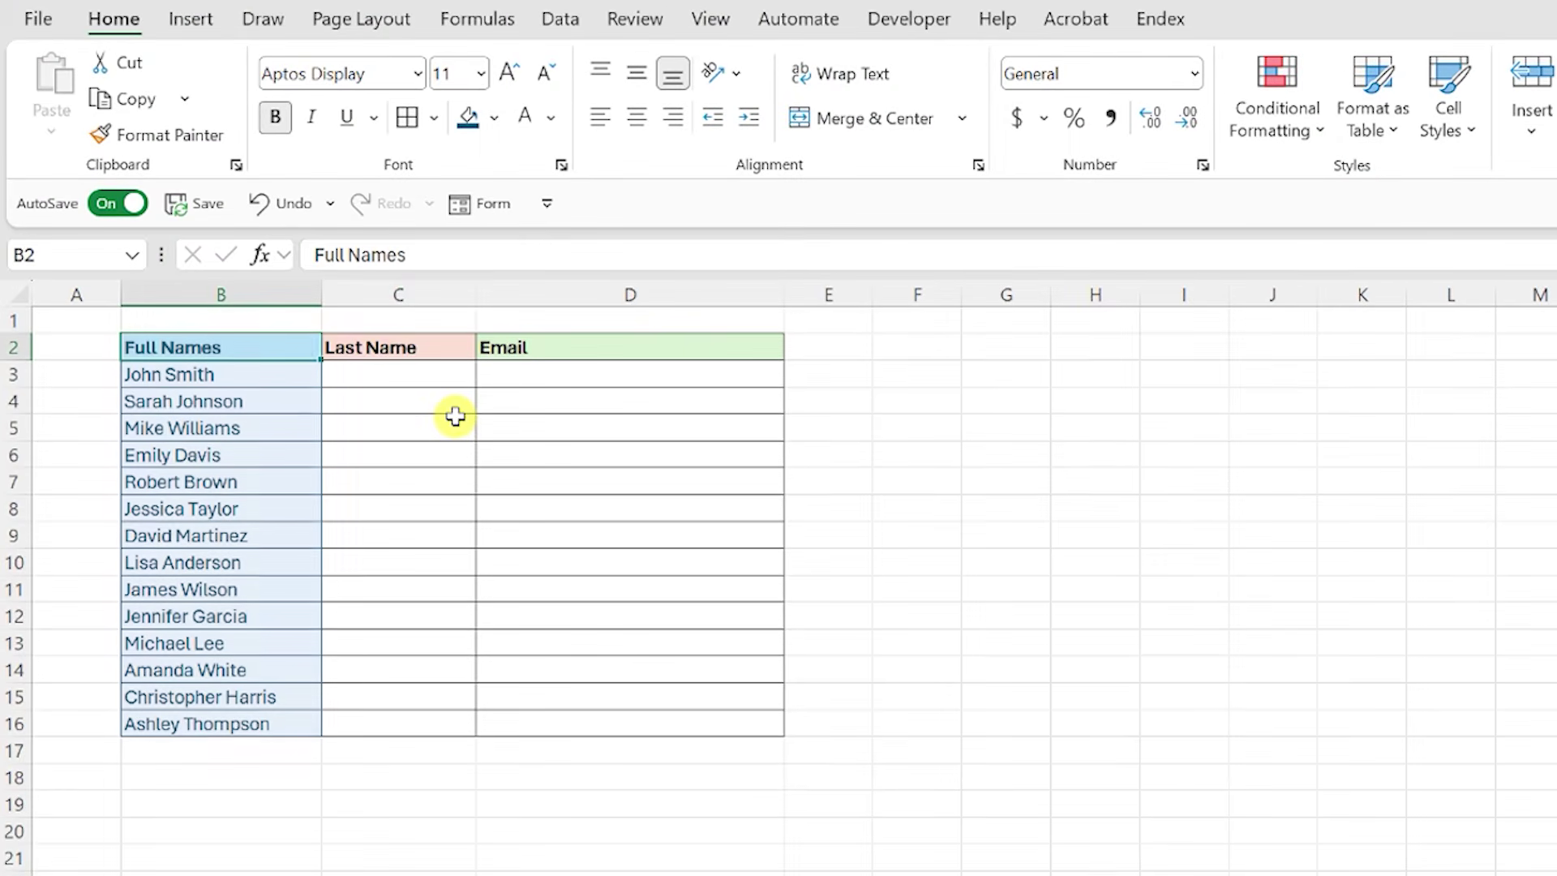
Step: Type the first person's surname in C3 and flash fill the remaining last names
{"action": "left_click", "coordinate": [450, 375]}
{"action": "type", "text": "Smith"}
{"action": "key", "text": "Return"}
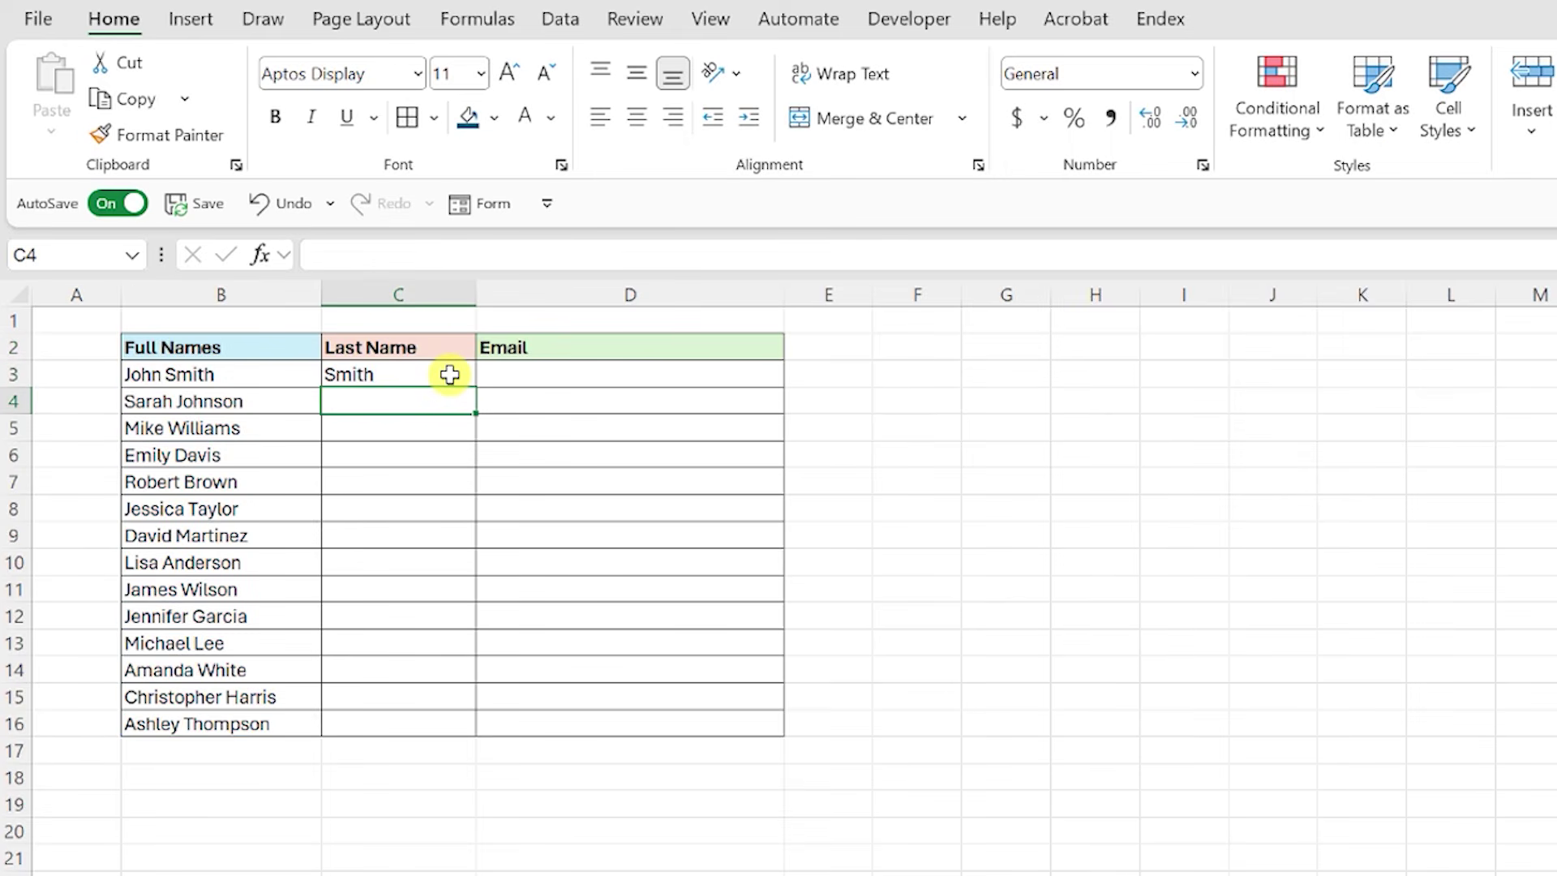
{"action": "key", "text": "ctrl+e"}
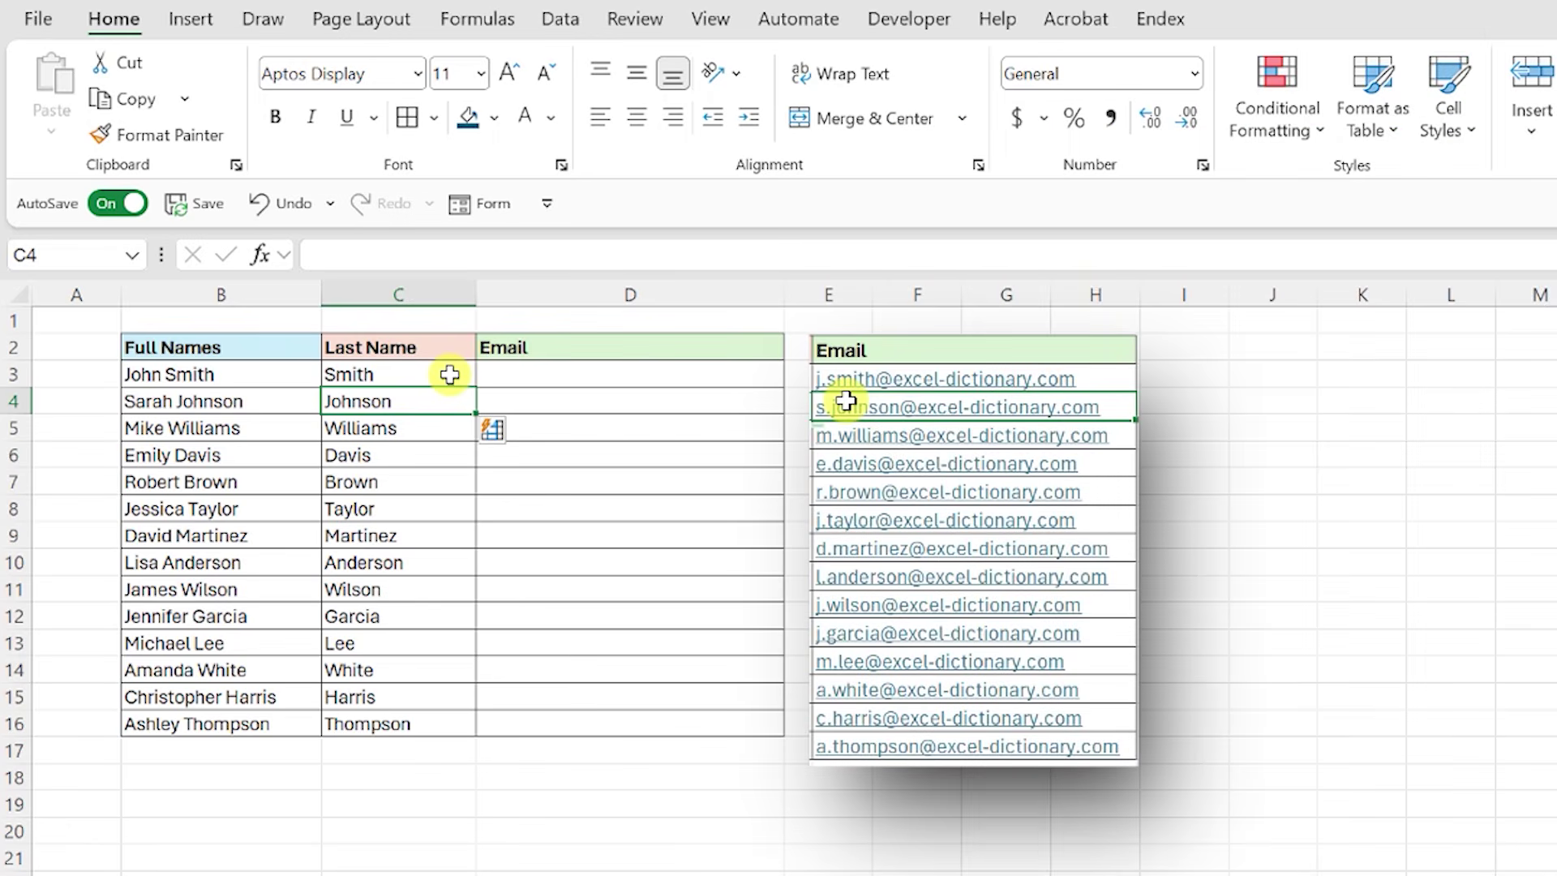
Step: Enter the first initial-dot-surname email in D3 and flash fill the remaining emails
{"action": "left_click", "coordinate": [496, 374]}
{"action": "key", "text": "F2"}
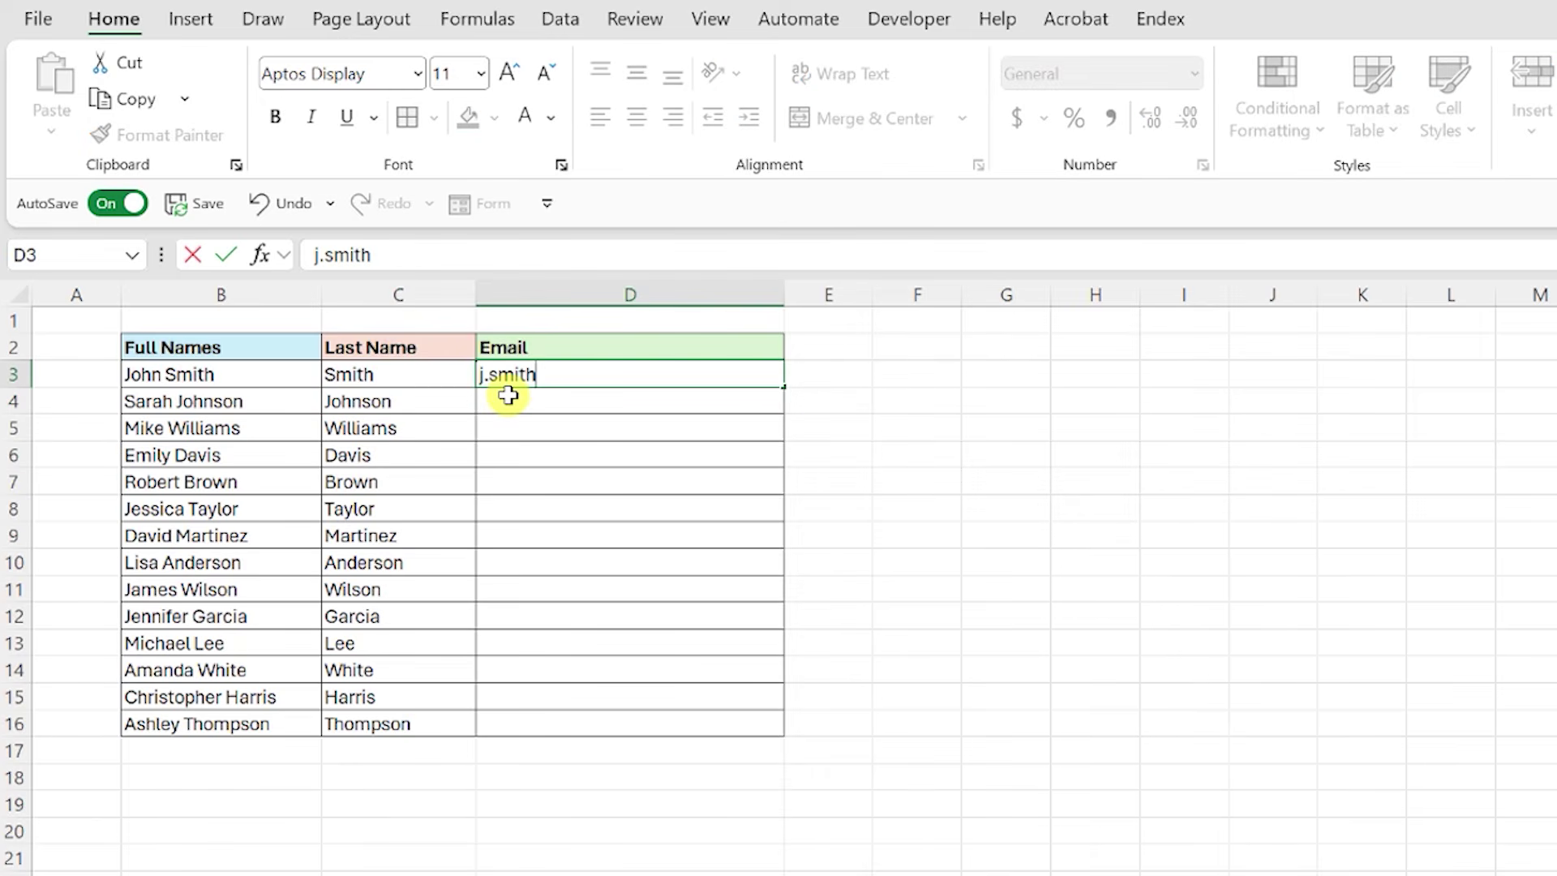
{"action": "key", "text": "Return"}
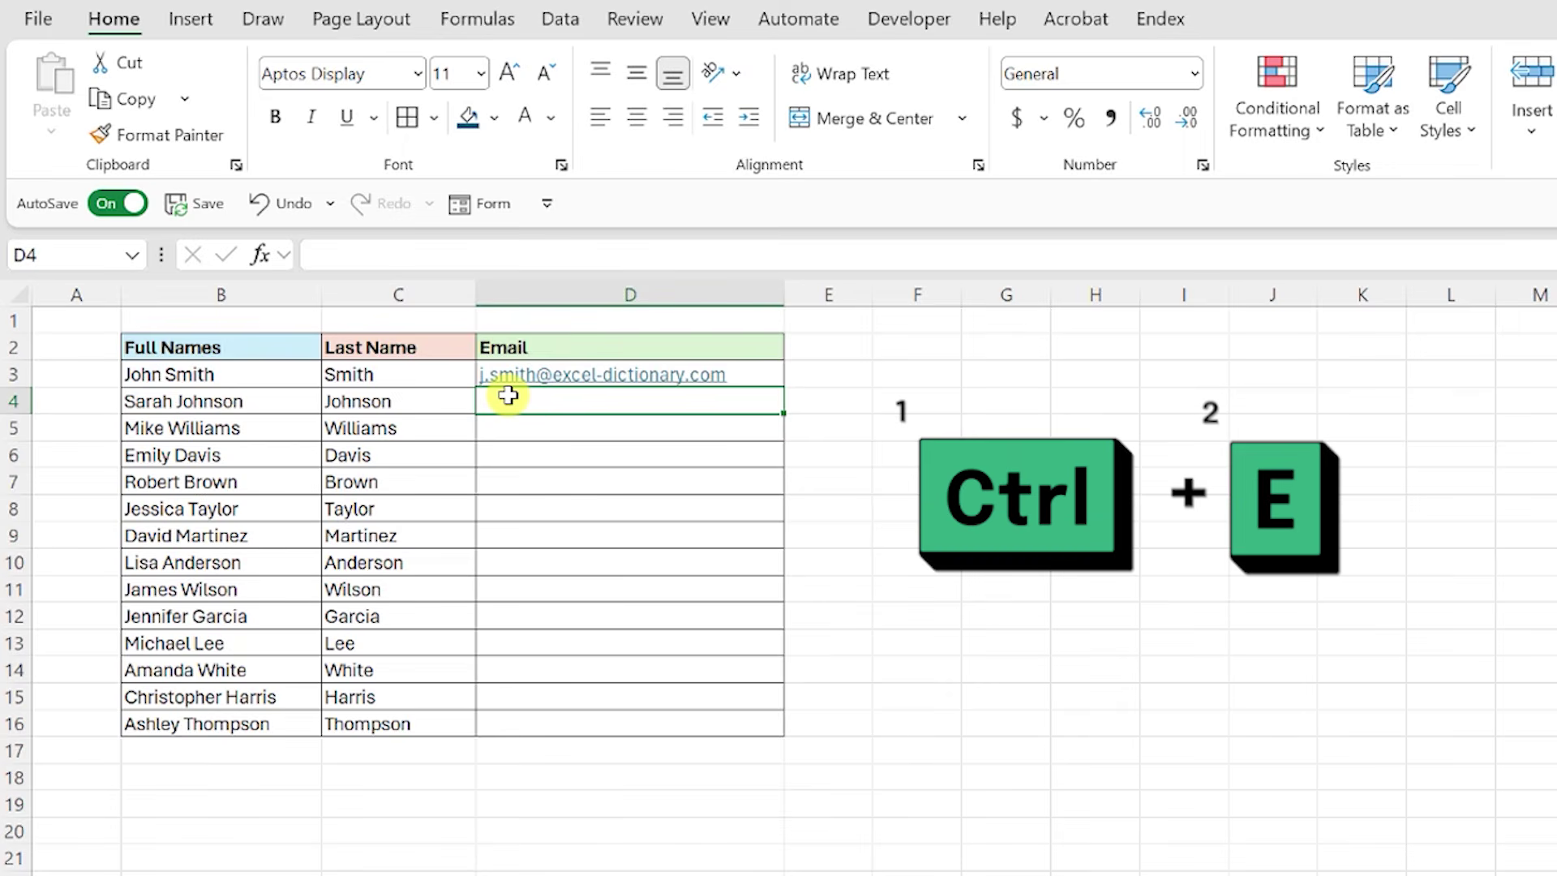
{"action": "key", "text": "ctrl+e"}
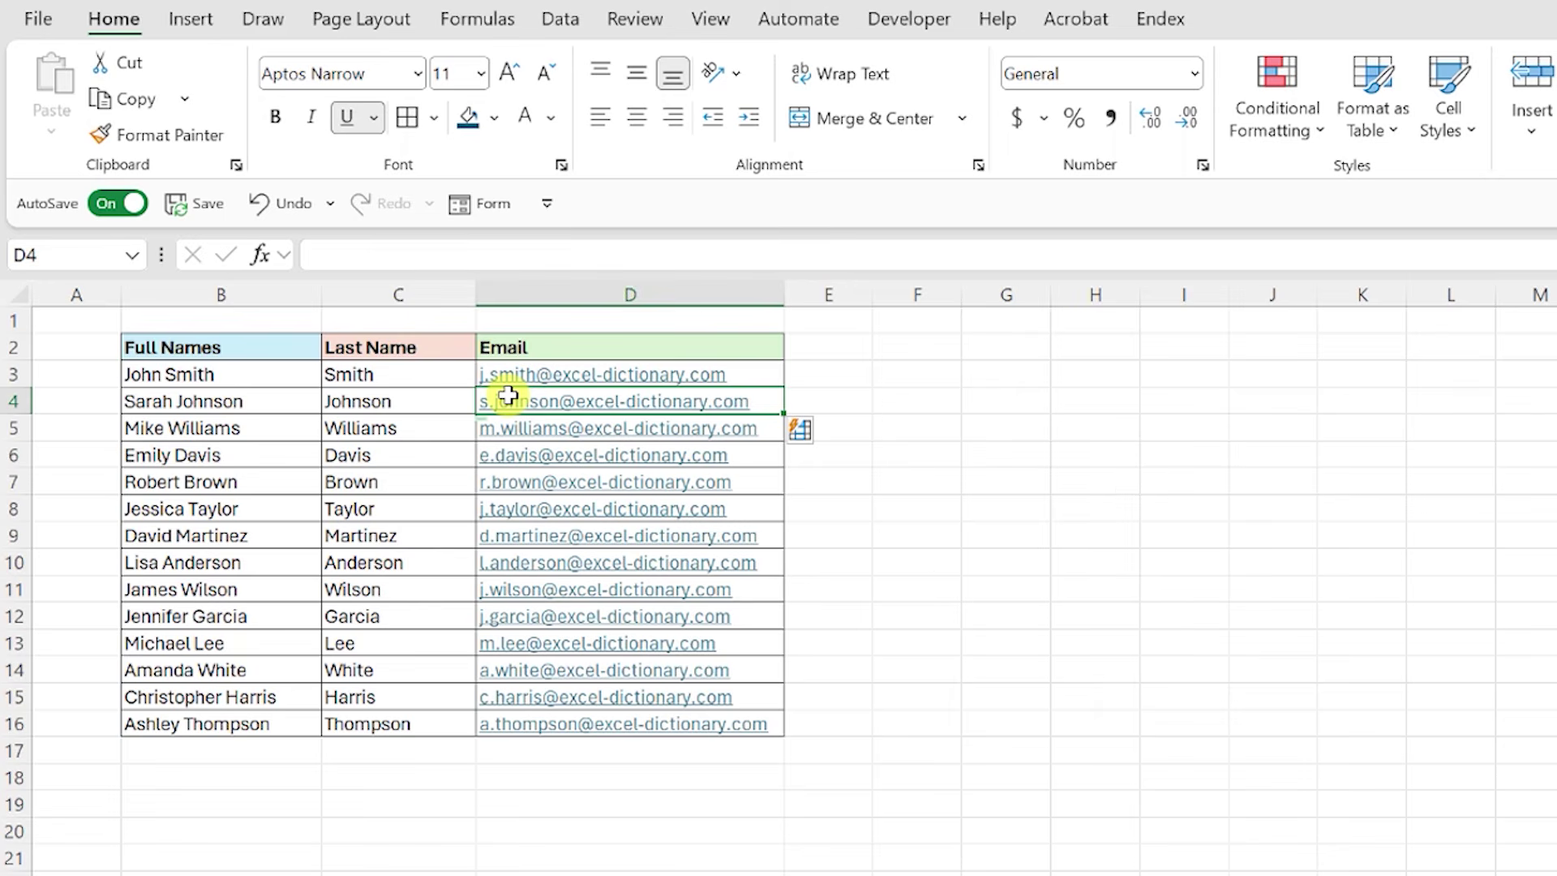